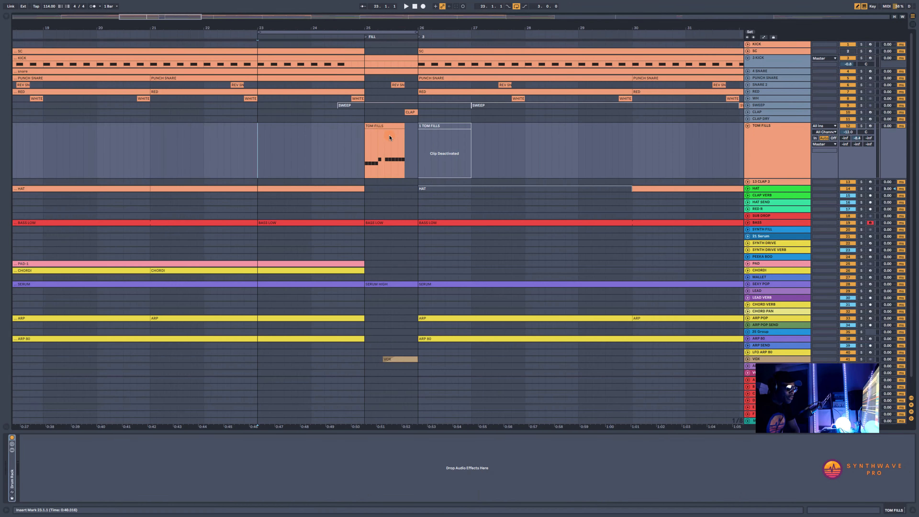
- Play the arrangement from bar 23 through the tom fill, with the loop extended to bar 27
click(368, 132)
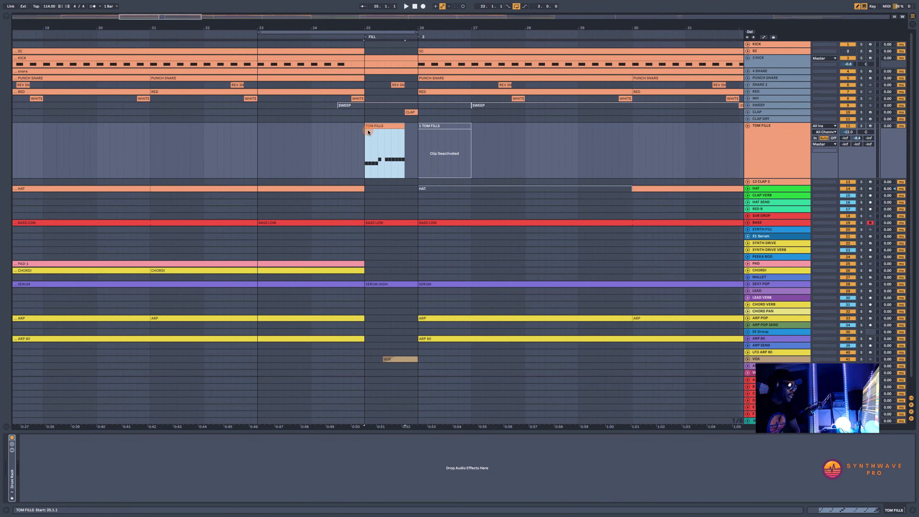
click(375, 127)
click(258, 131)
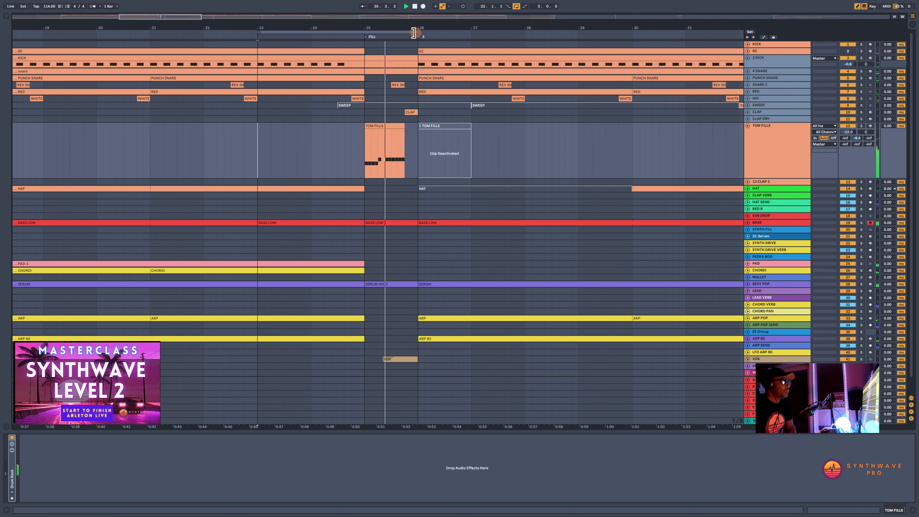
drag(417, 33, 470, 36)
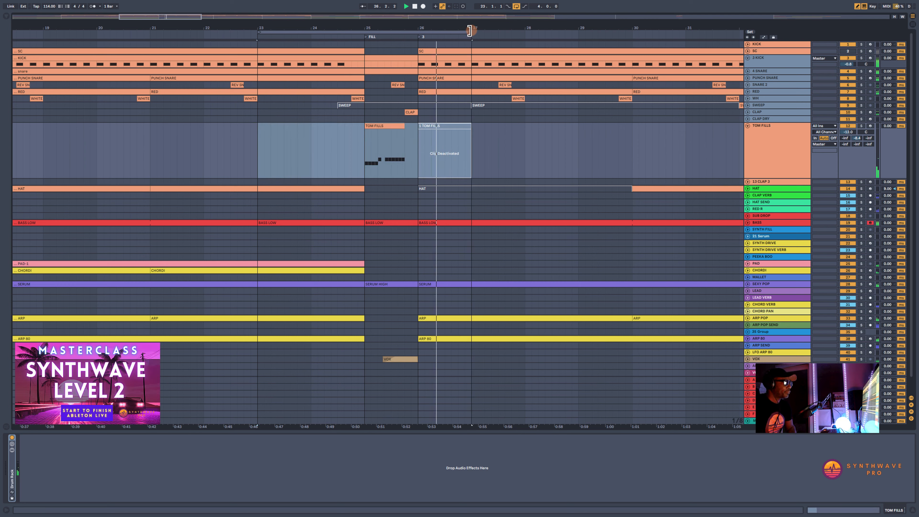
click(390, 129)
key(space)
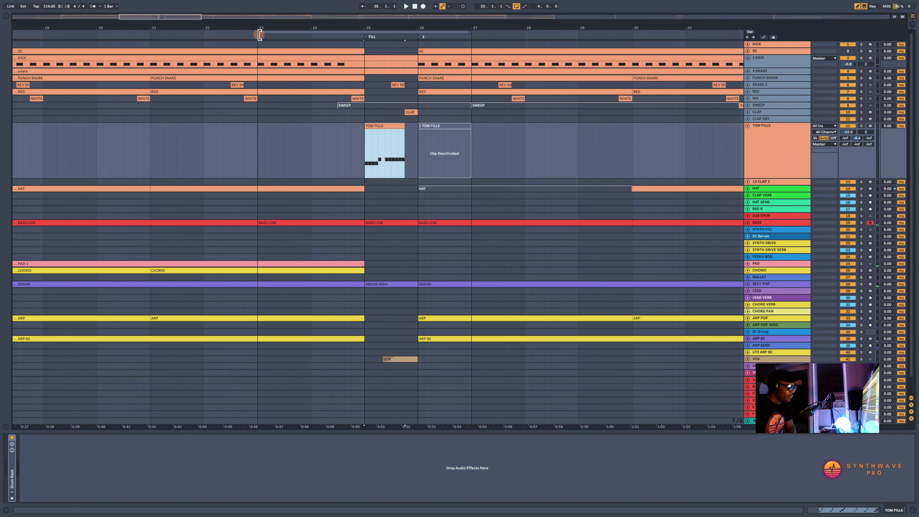
- Shorten the loop to bar 25 only, solo the TOM FILLS track and audition its fill clip
drag(260, 35, 364, 36)
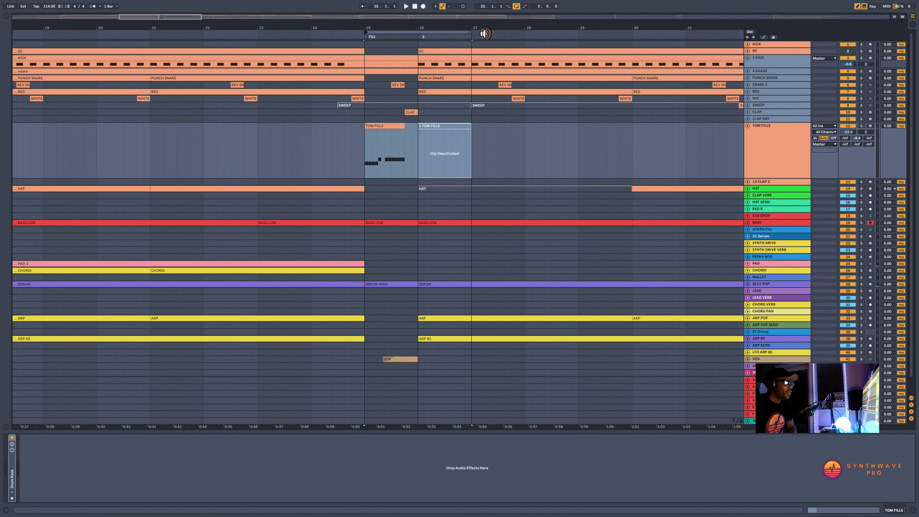
drag(468, 33, 419, 34)
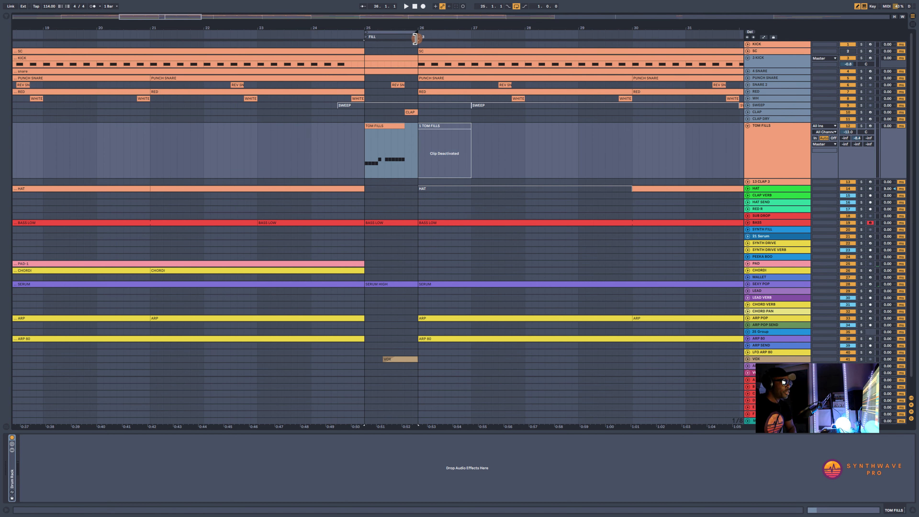
click(861, 126)
click(382, 126)
key(space)
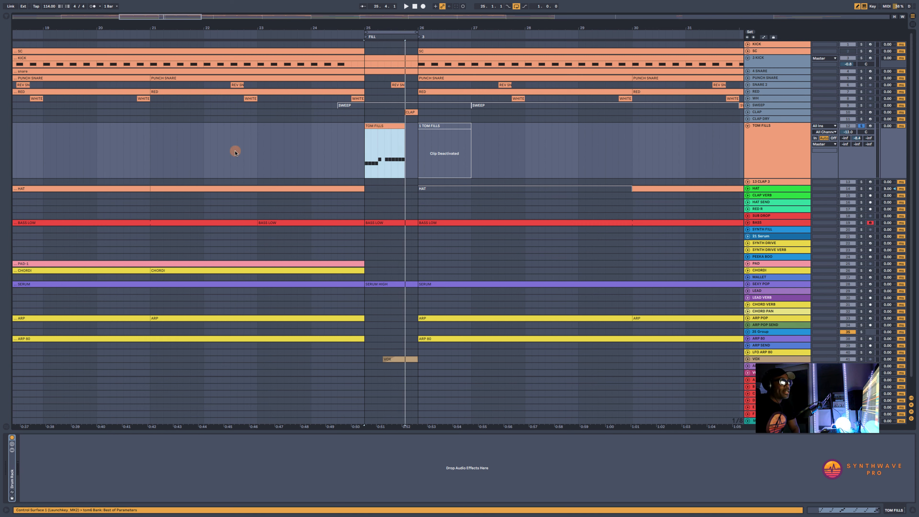
- Add EQ Eight to the TOM FILLS track and switch band 1 to a steeper low-cut filter
click(11, 15)
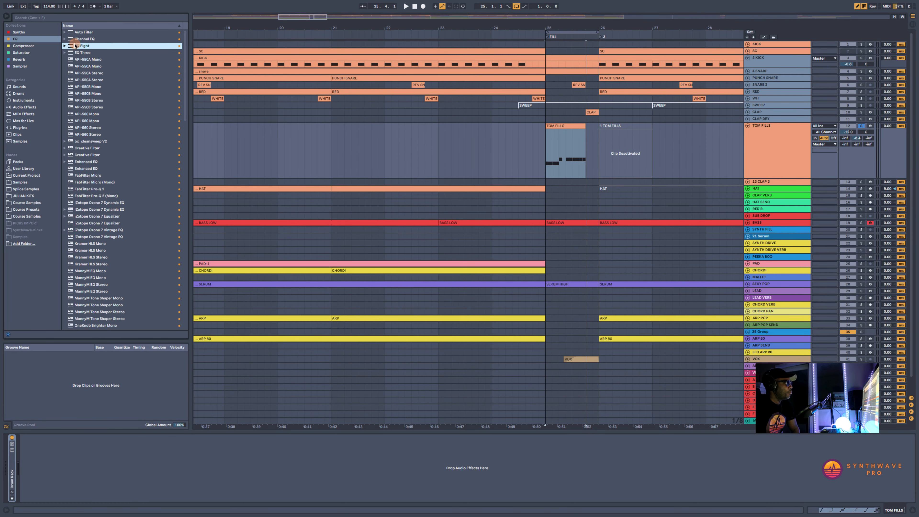
key(Return)
click(7, 16)
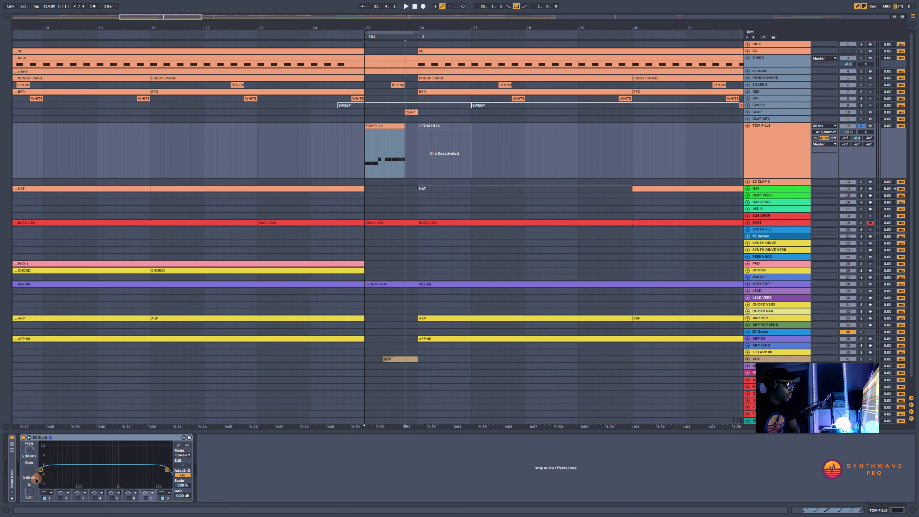
click(46, 493)
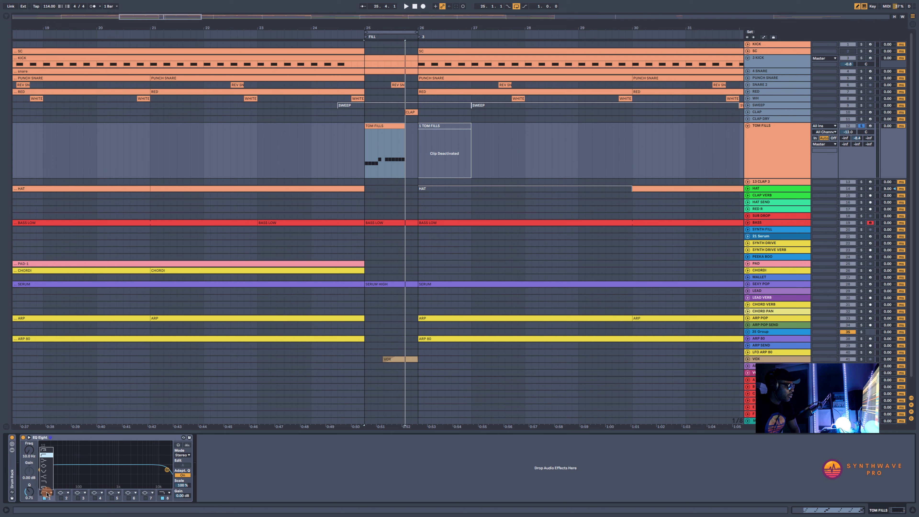
click(45, 451)
click(44, 498)
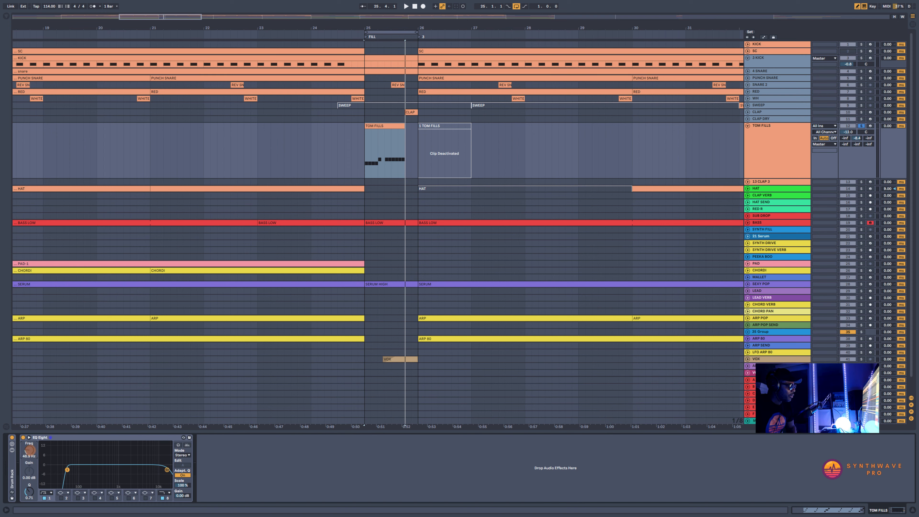
- Sweep band 1's low-cut frequency while auditioning the tom fill and settle it at about 96 Hz
key(space)
drag(30, 450, 30, 451)
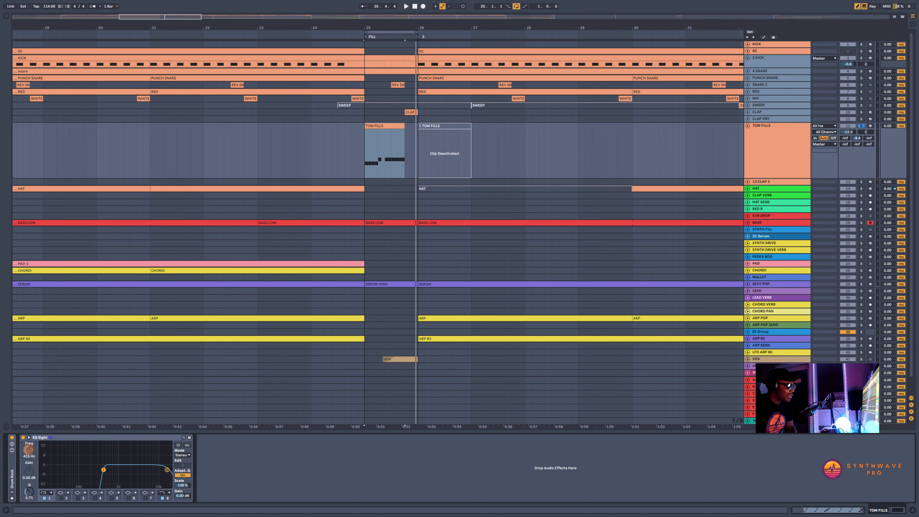
key(space)
drag(29, 450, 29, 452)
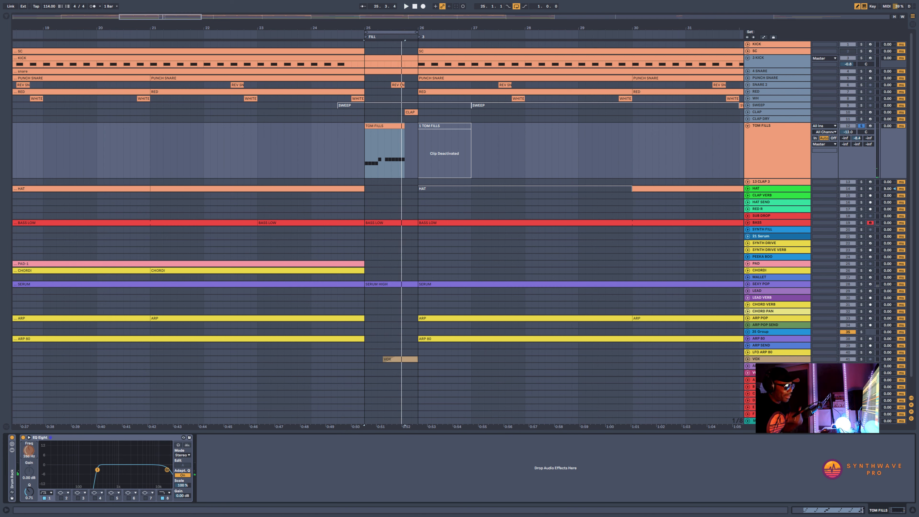
drag(29, 450, 28, 452)
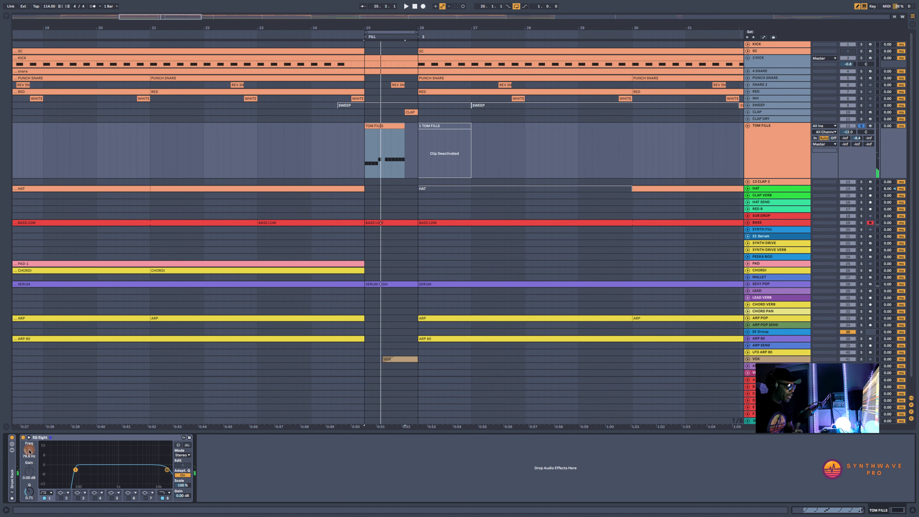
key(space)
mouse_move(30, 449)
mouse_down()
mouse_move(29, 438)
mouse_move(29, 450)
mouse_up()
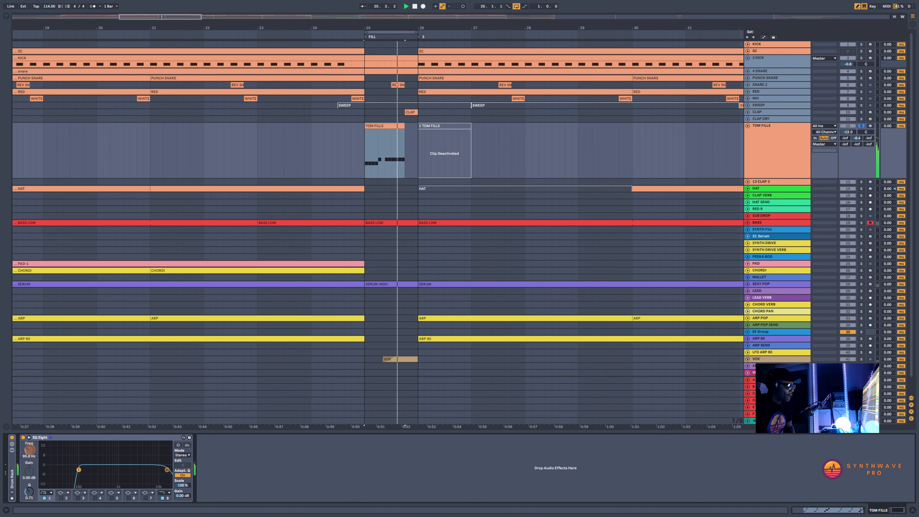
key(space)
- Select the single tom hit from 25.2.1 to 25.2.2 in the fill clip and audition the low-cut fill
drag(402, 28, 401, 32)
drag(285, 143, 299, 141)
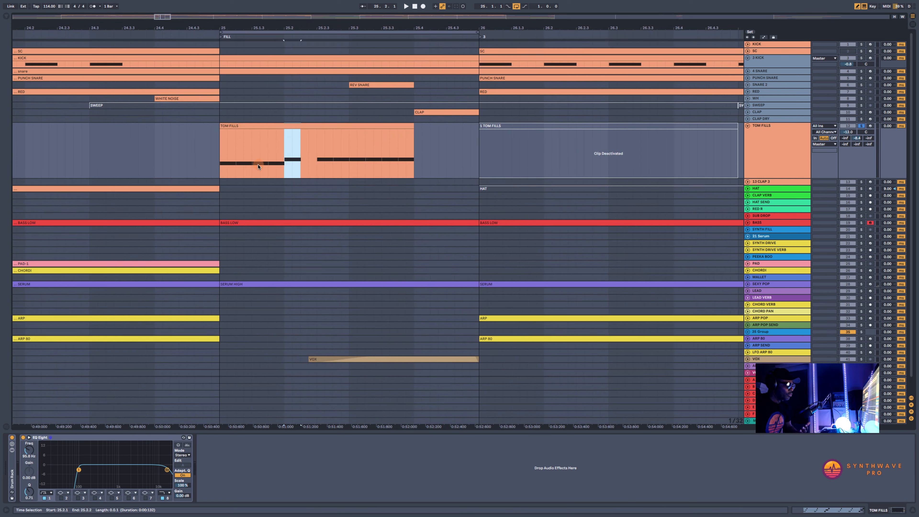
key(space)
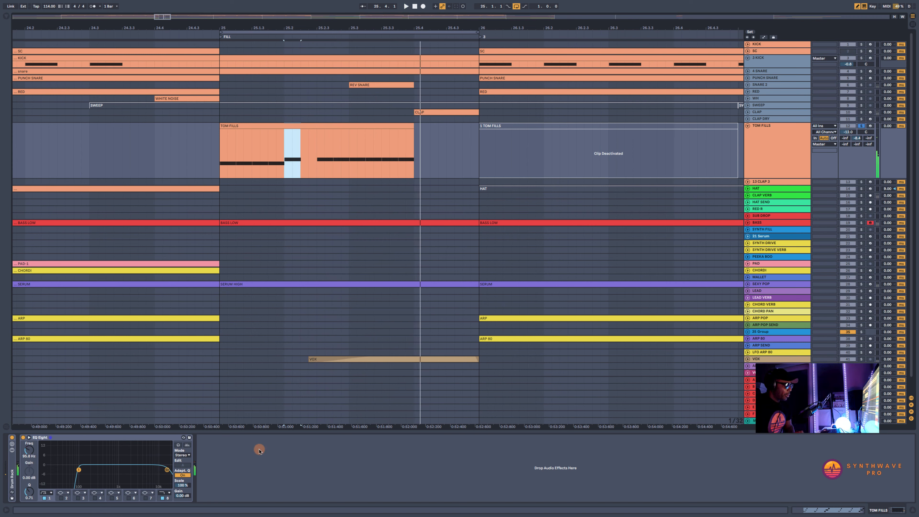
- Lower band 8's steep high cut to 10.6 kHz in EQ Eight, turning the band off and on to compare
click(166, 495)
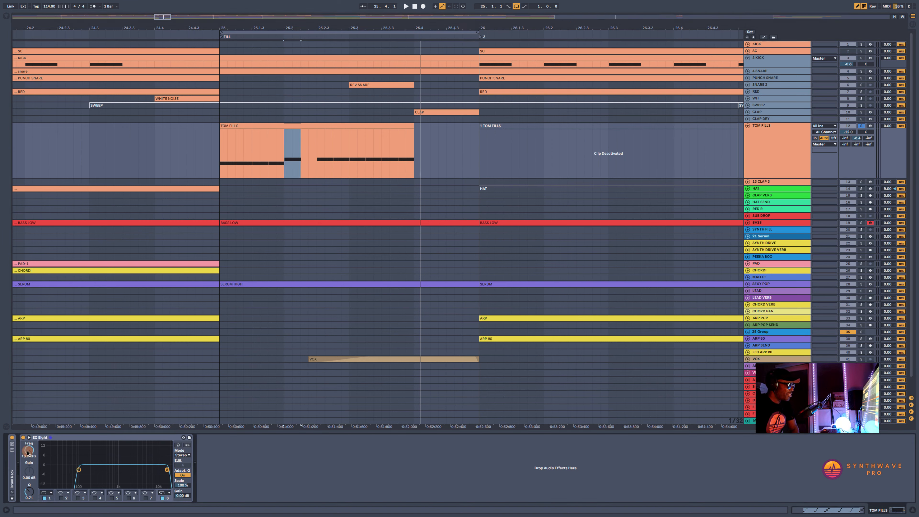
drag(28, 450, 29, 455)
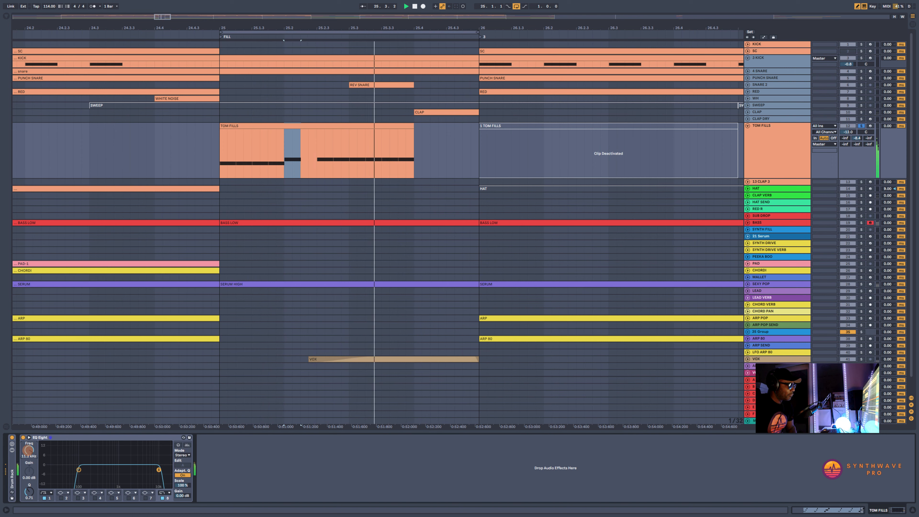
drag(28, 451, 28, 453)
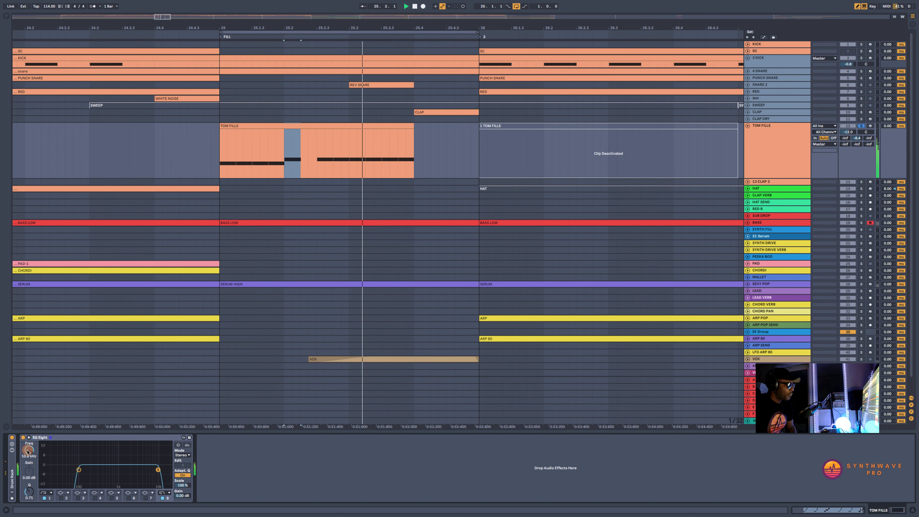
click(163, 498)
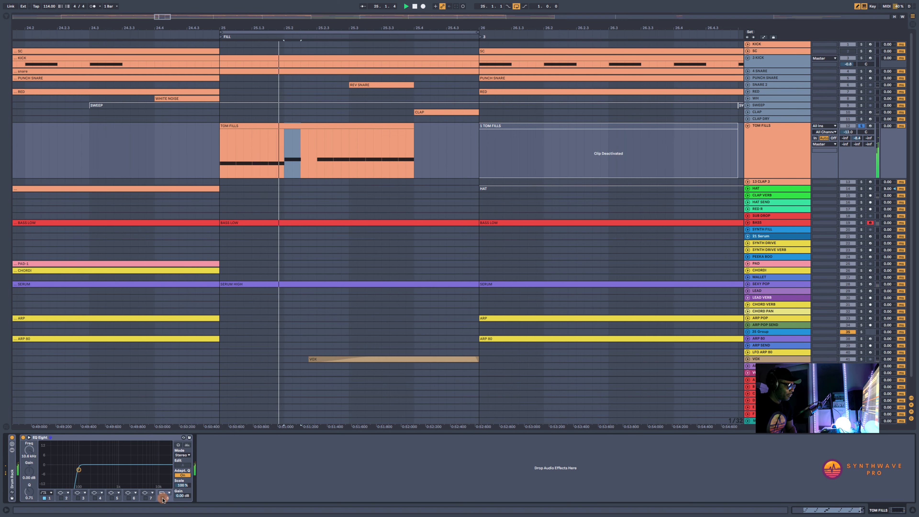
click(163, 499)
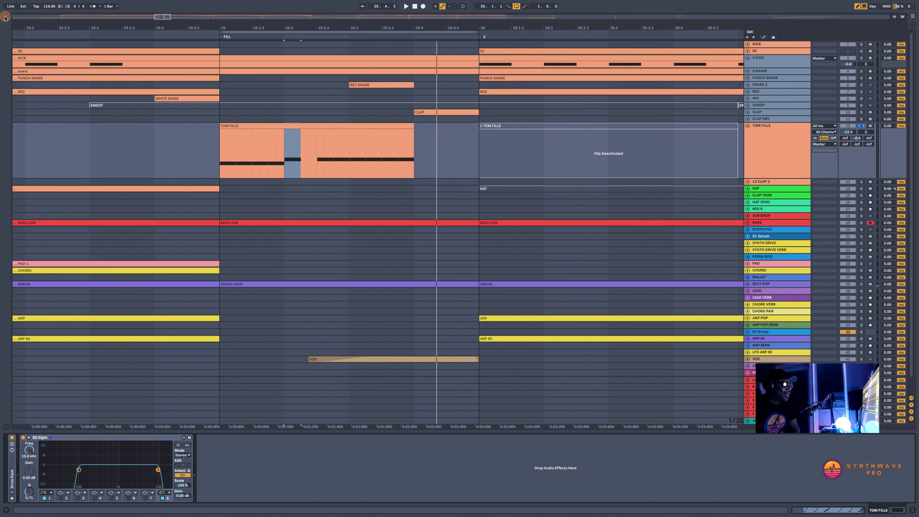
- Examine the notes and velocities inside the TOM FILLS clip at bar 25, returning to the track's device chain
click(237, 125)
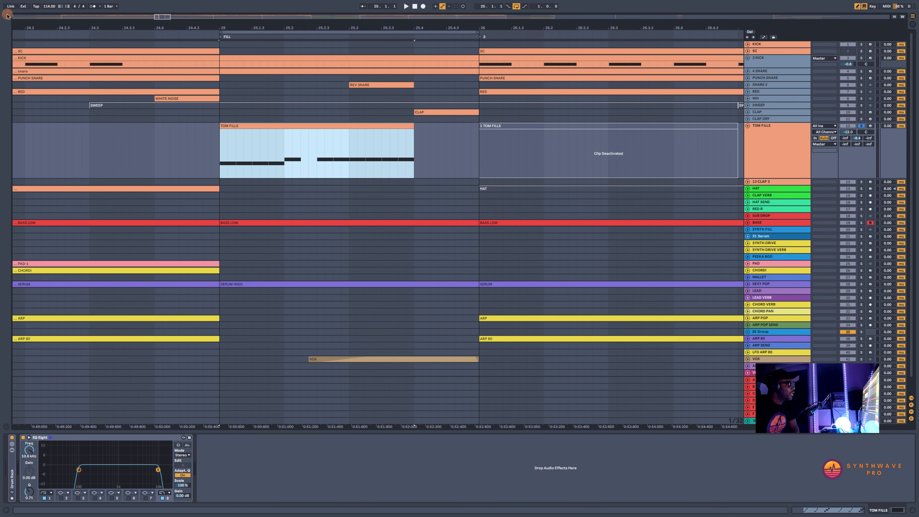
double_click(230, 126)
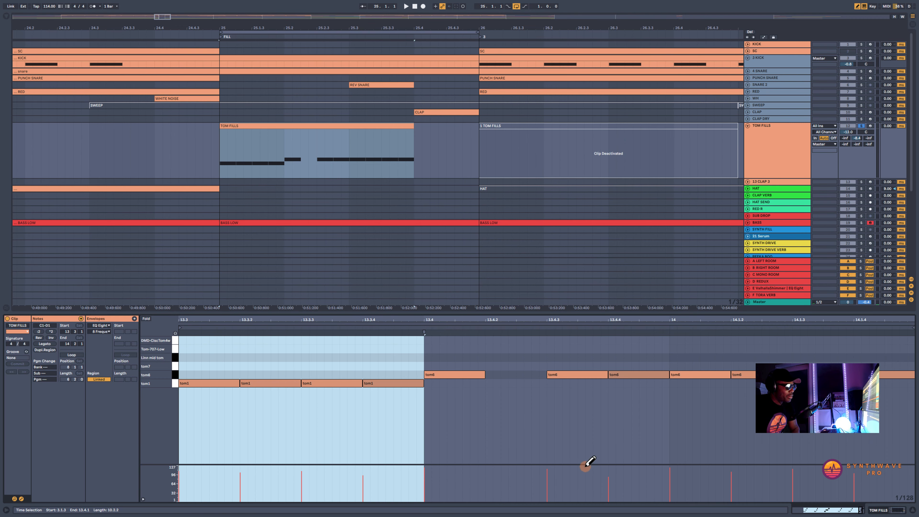
click(882, 510)
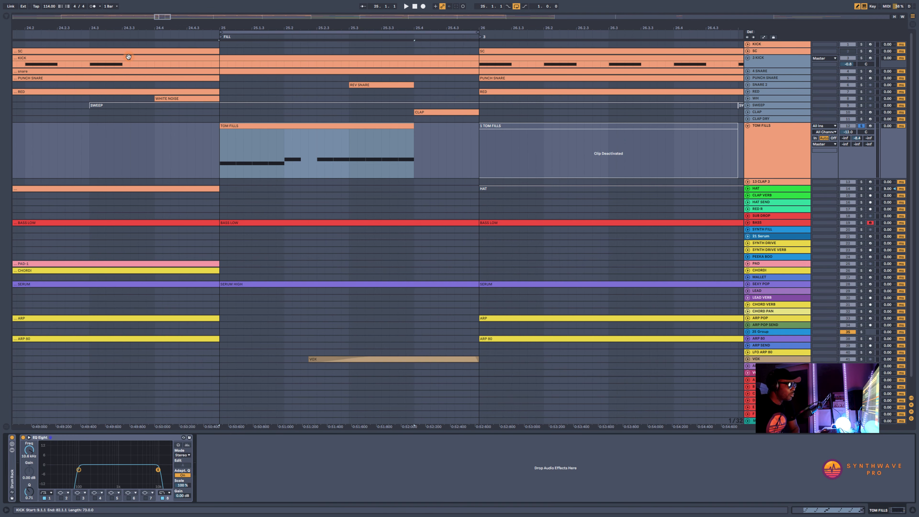
- Add a Glue Compressor after EQ Eight on the TOM FILLS track
click(6, 16)
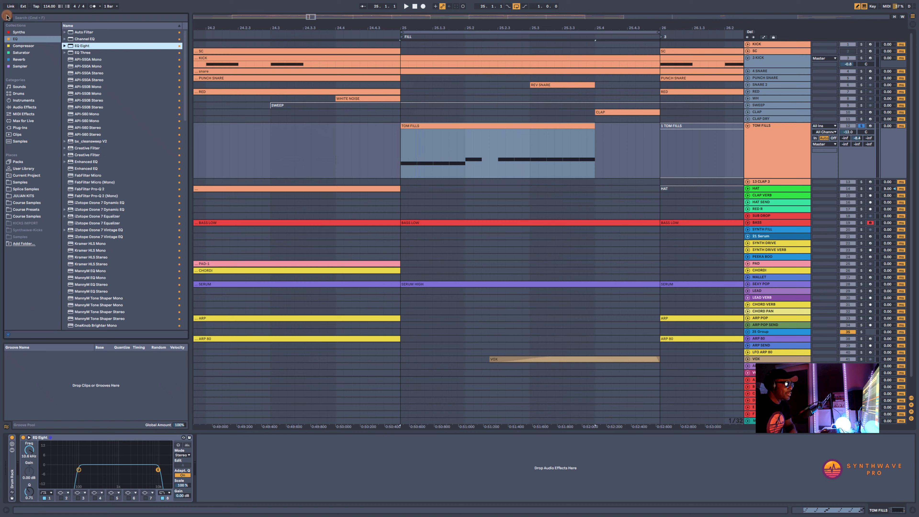
click(23, 44)
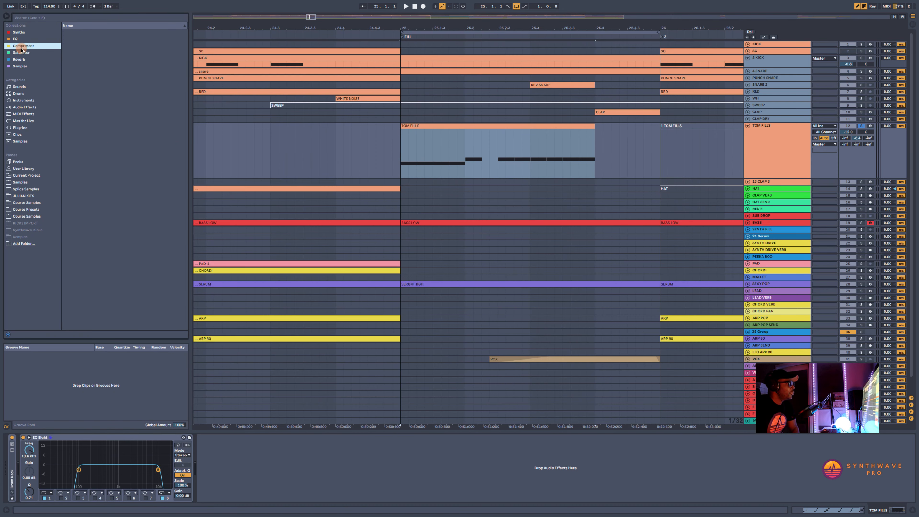
click(6, 16)
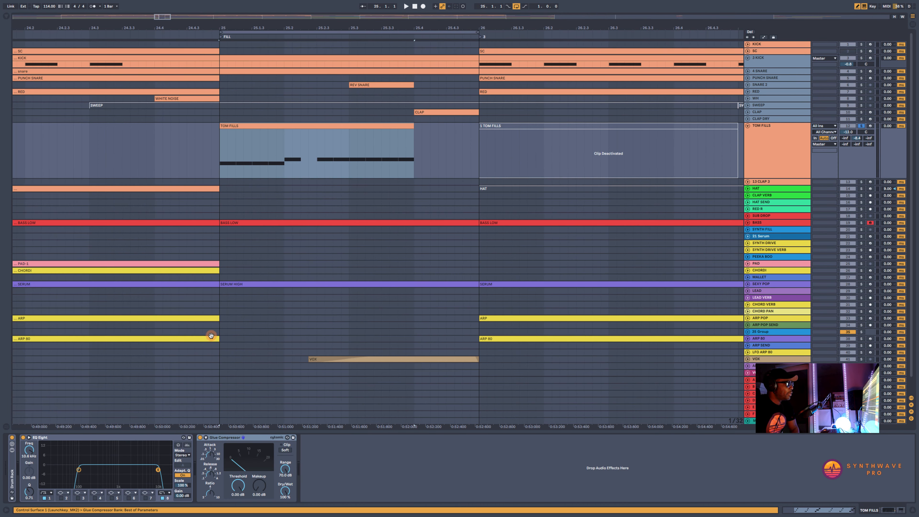
click(229, 437)
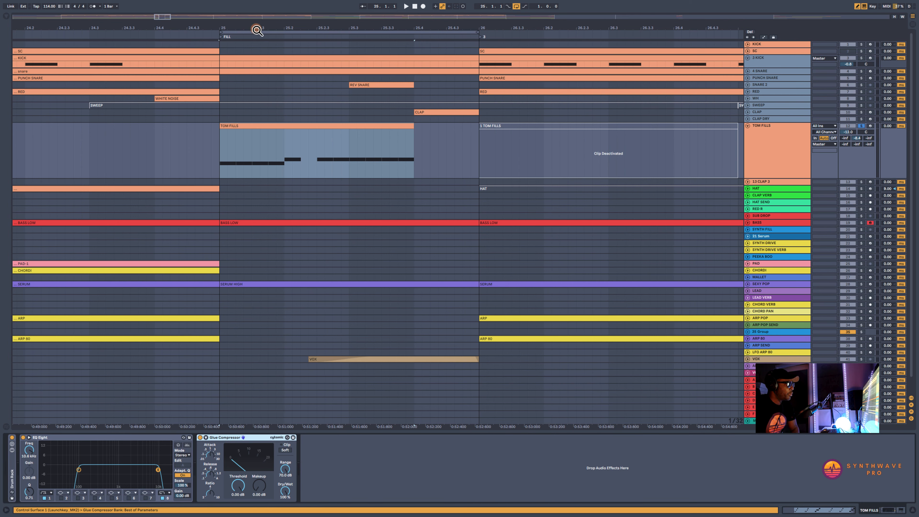
drag(257, 30, 259, 29)
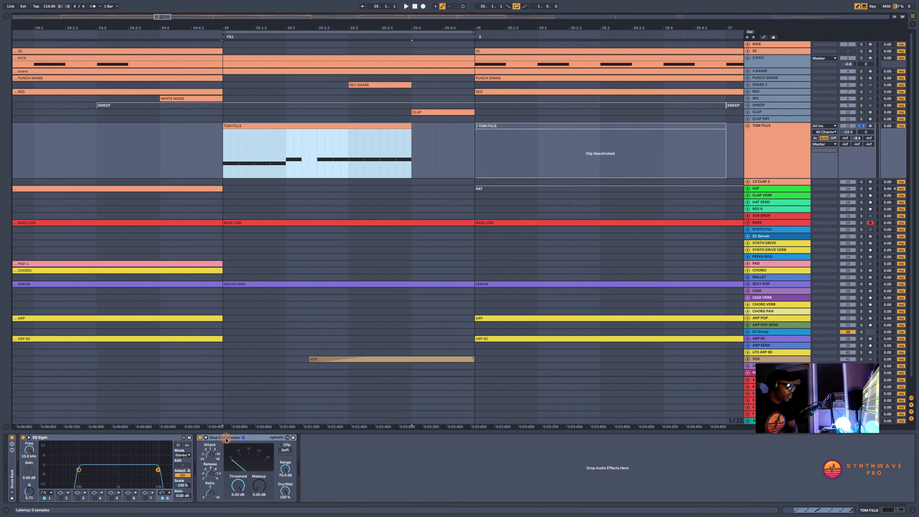
- Lower the Glue Compressor's threshold to about -14.3 dB while the tom fill plays
click(209, 493)
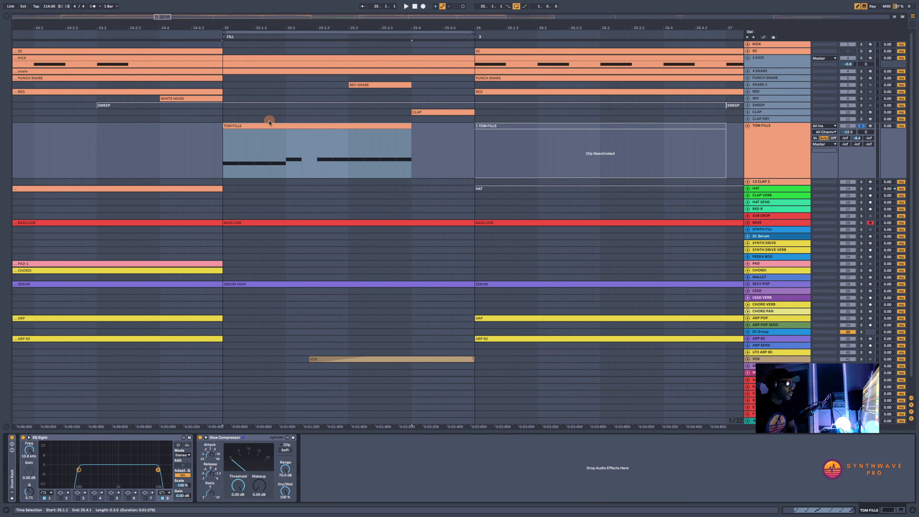
click(262, 126)
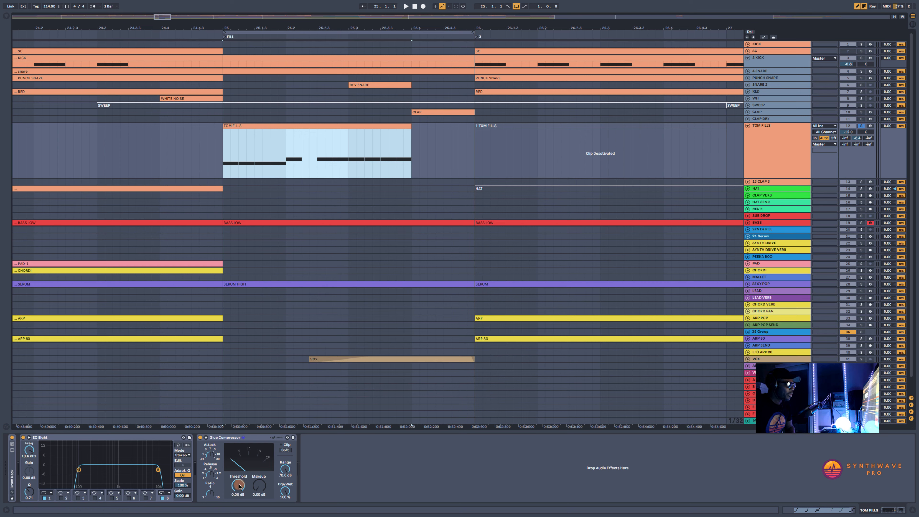
key(space)
drag(239, 485, 239, 507)
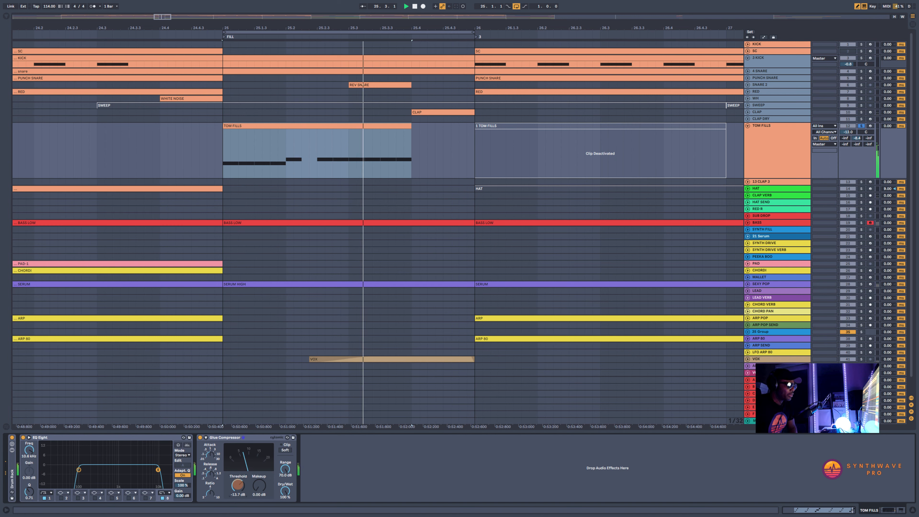
drag(237, 485, 237, 487)
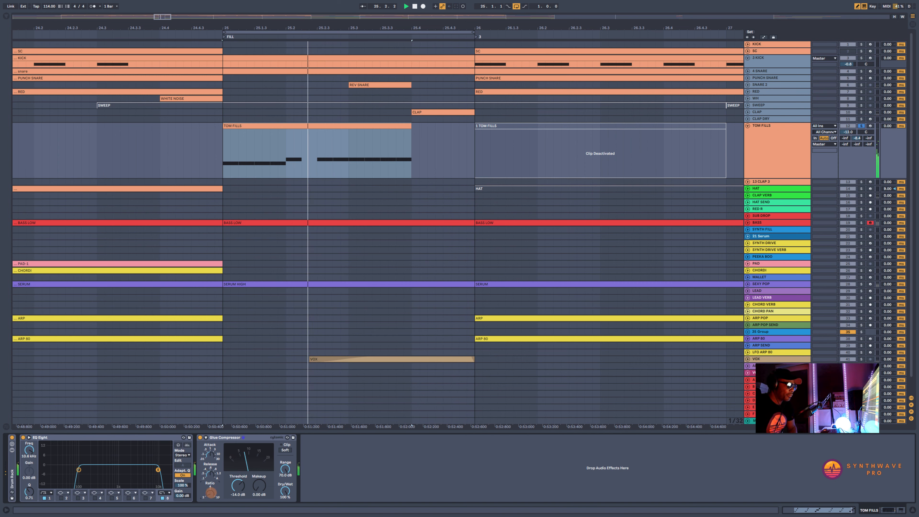
click(238, 486)
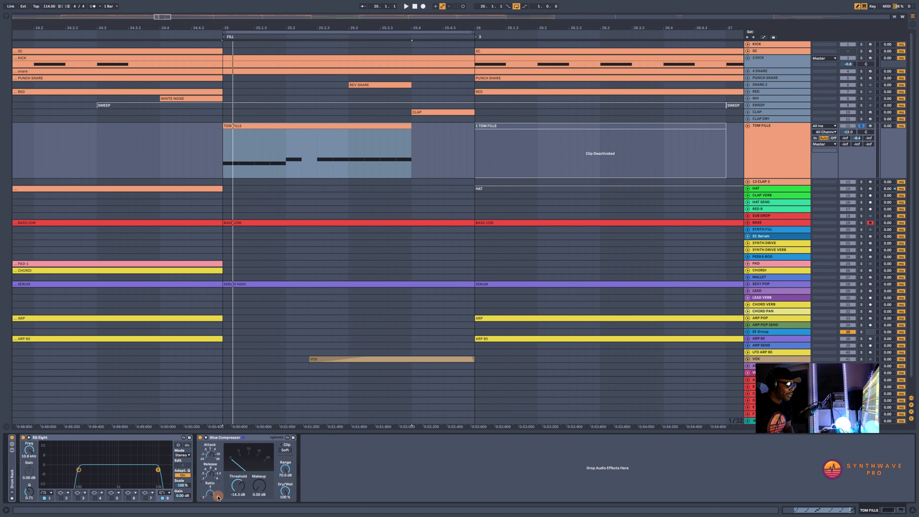
- Play the tom fill at bar 25 and compare it with the Glue Compressor switched off and on
key(space)
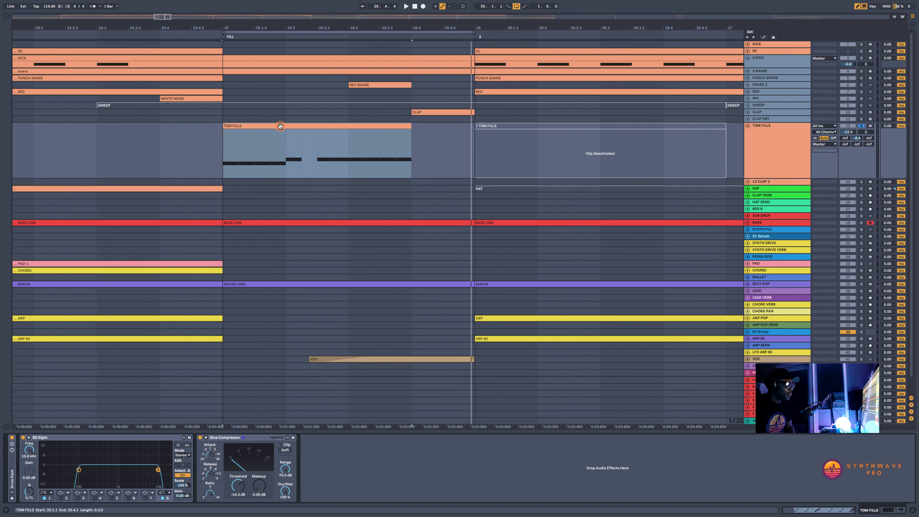
key(space)
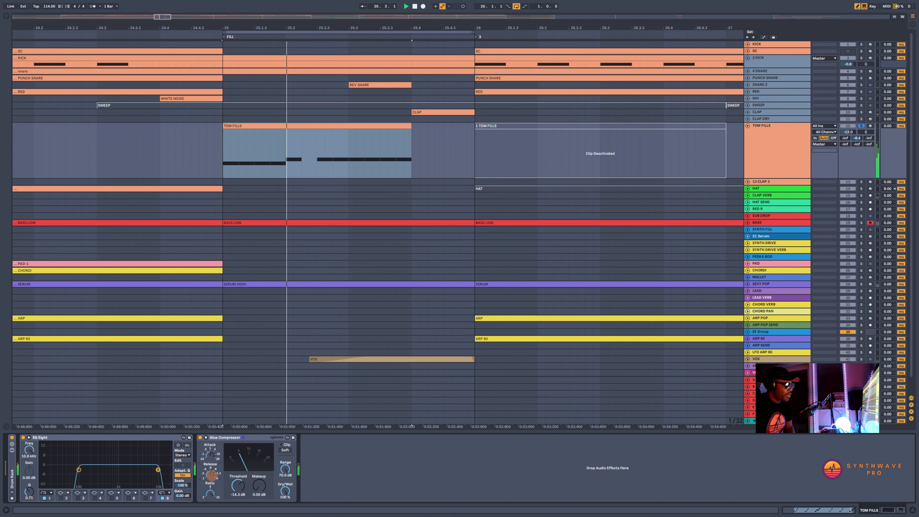
click(211, 475)
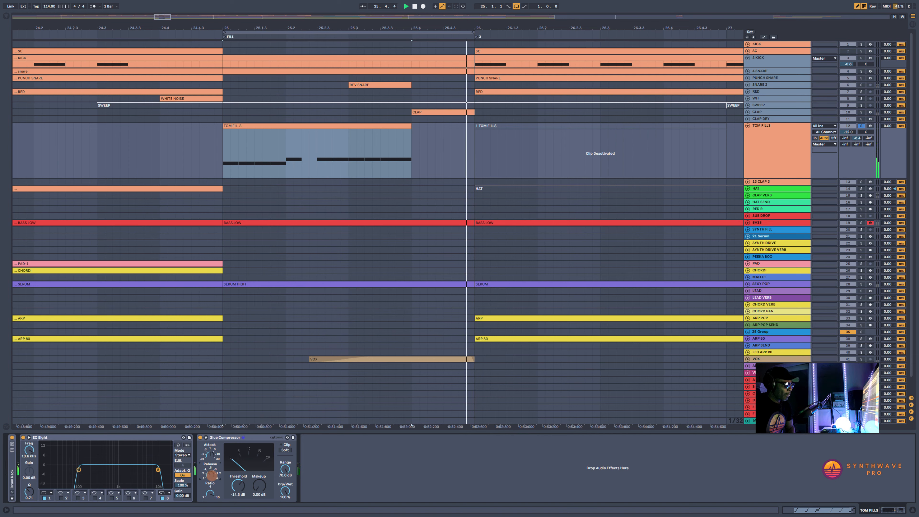
click(200, 437)
click(199, 437)
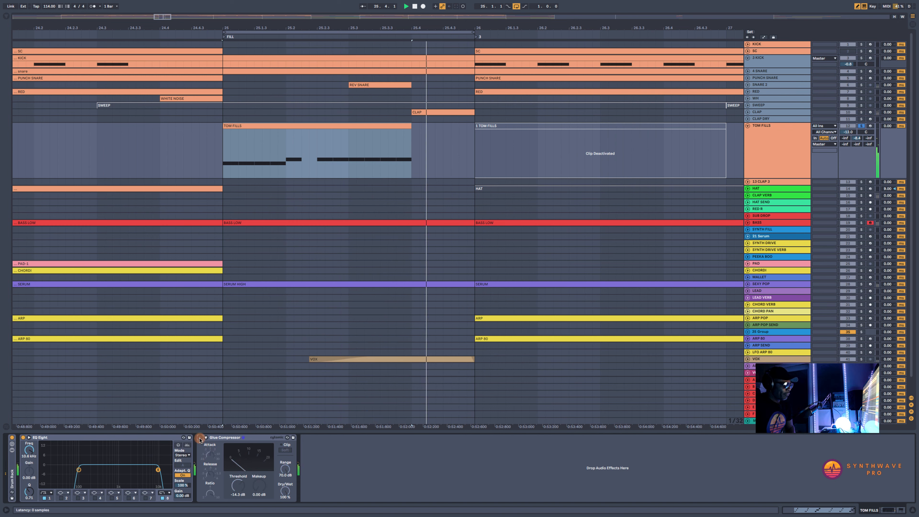
- Raise the Glue Compressor's makeup gain to about 4.9 dB and play the tom fill
click(230, 438)
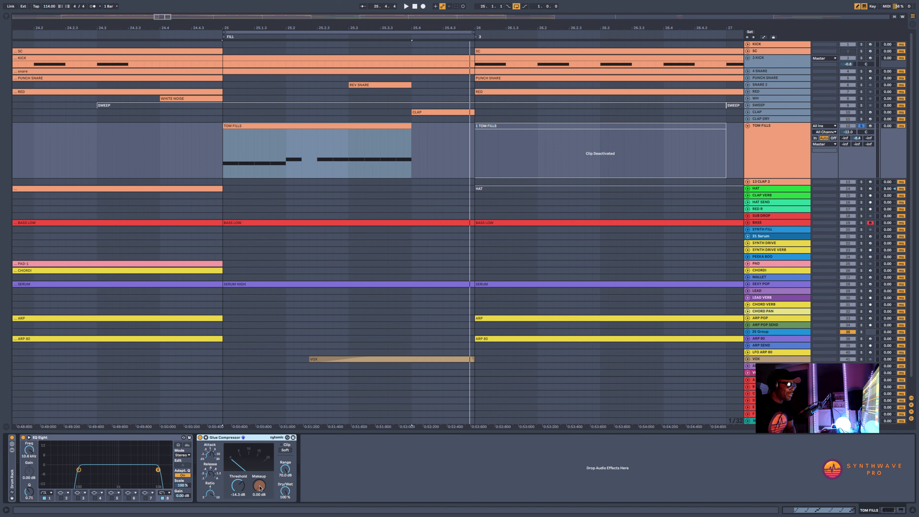
drag(260, 488, 259, 470)
key(space)
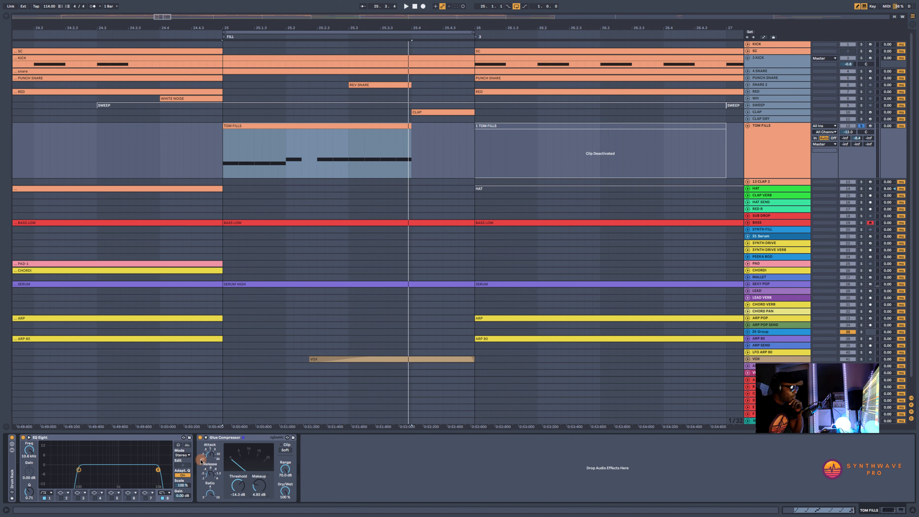
- Lower EQ Eight's output gain to about -6.12 dB ahead of the Glue Compressor
click(106, 441)
click(223, 459)
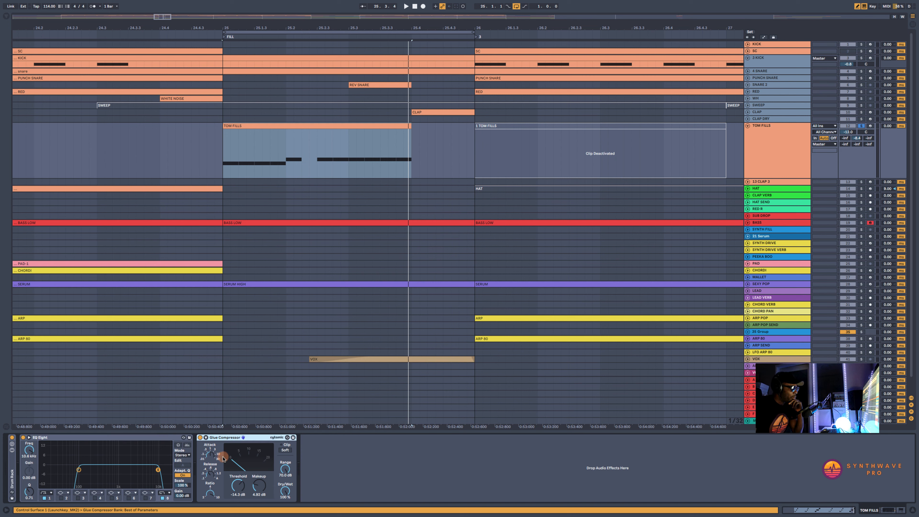
click(183, 495)
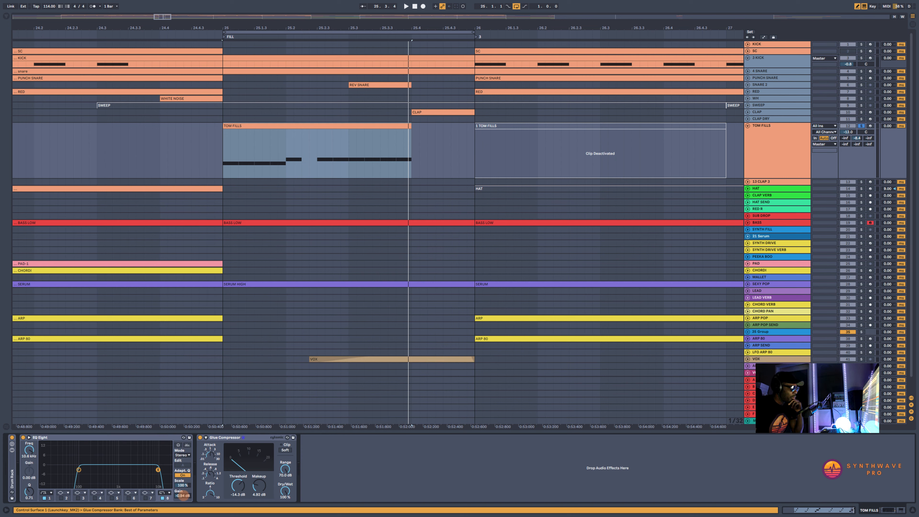
drag(183, 495, 184, 496)
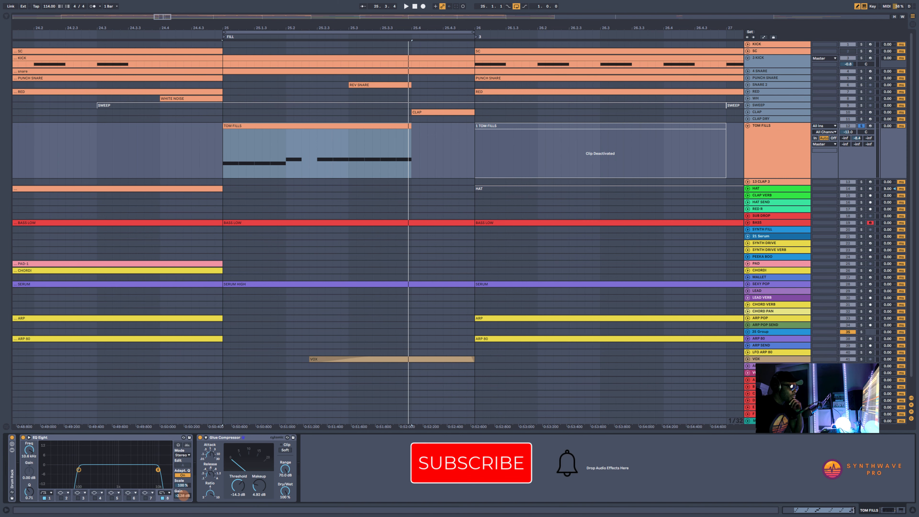
click(169, 437)
click(223, 437)
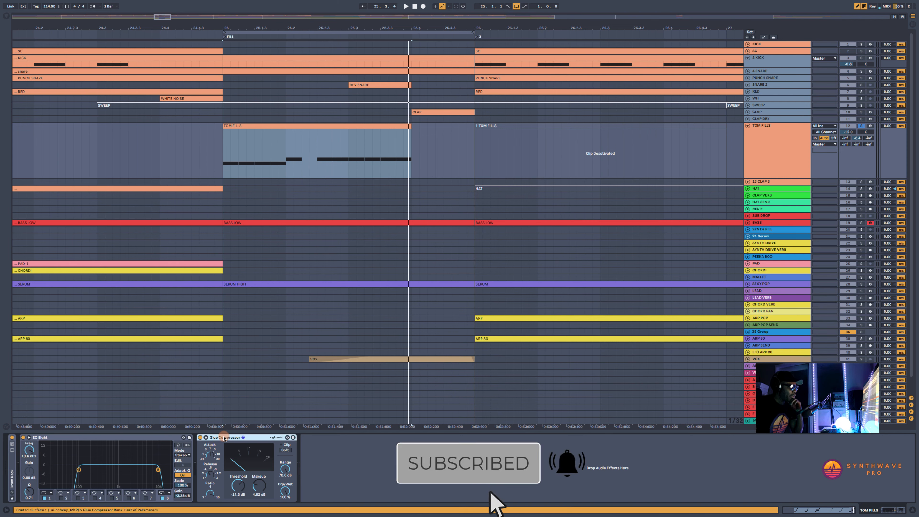
click(182, 496)
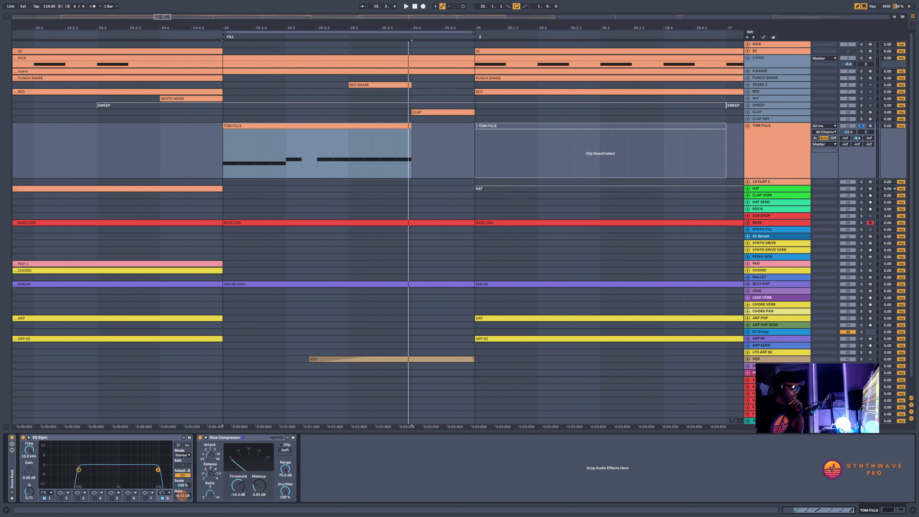
- Set the Glue Compressor's threshold to -20.0 dB and its makeup gain to 5.24 dB while the tom fill plays
key(space)
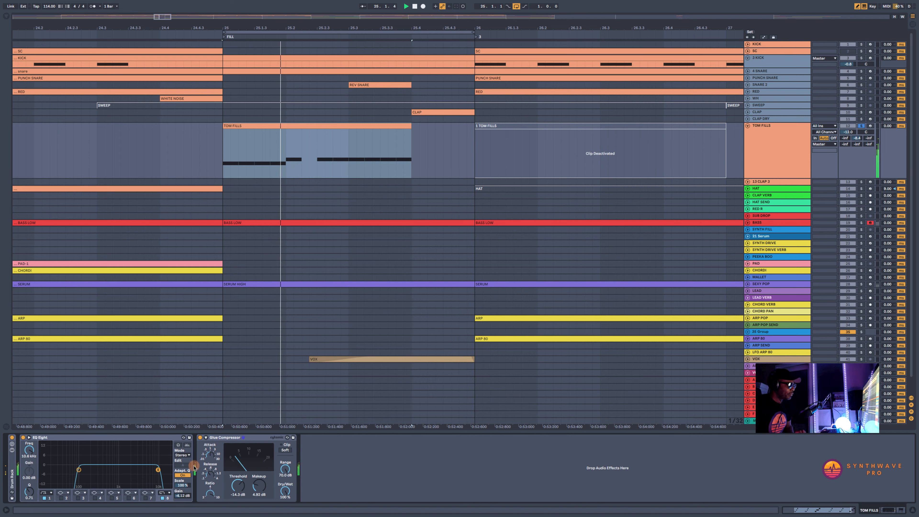
click(233, 490)
drag(233, 490, 256, 484)
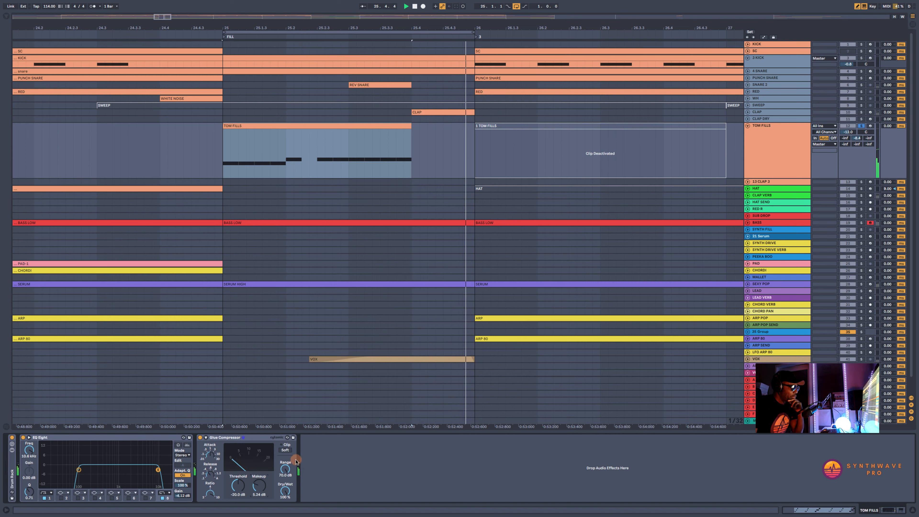
- Compare the looping tom fill with the Glue Compressor bypassed and active, leaving the compressor on
click(200, 437)
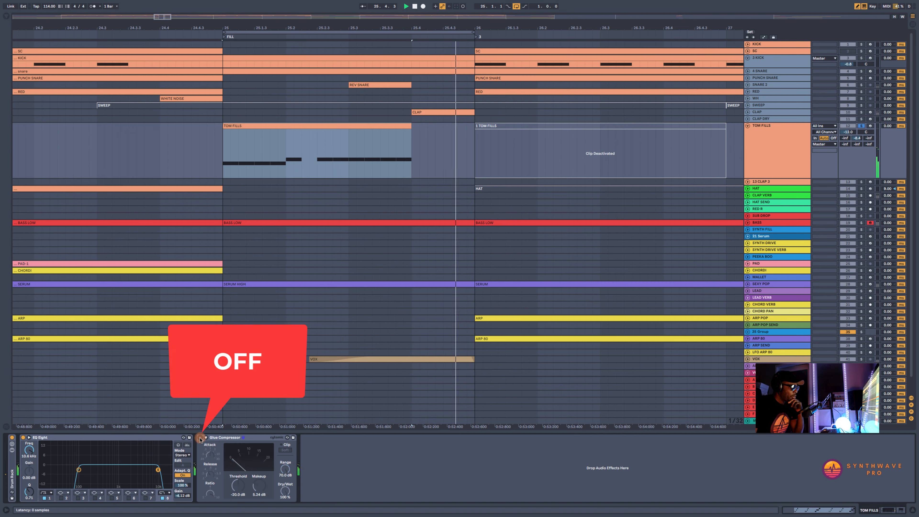
click(200, 437)
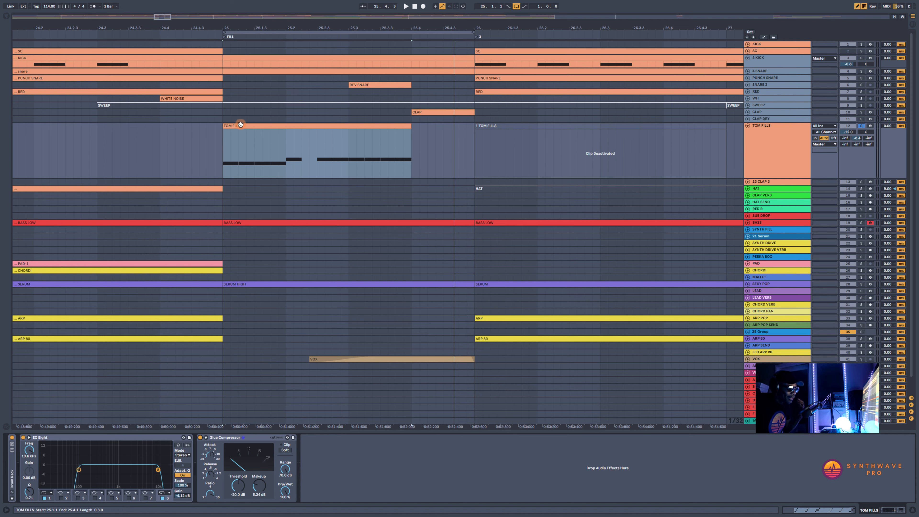
key(space)
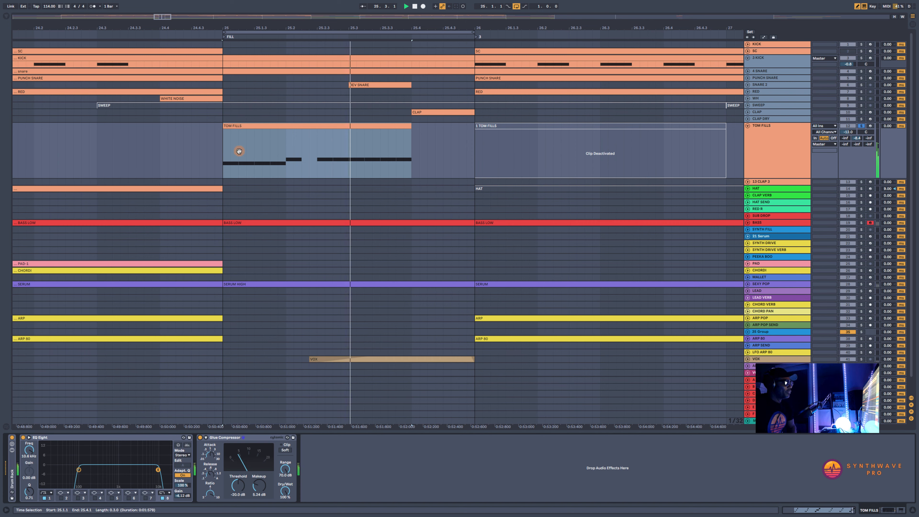
click(200, 438)
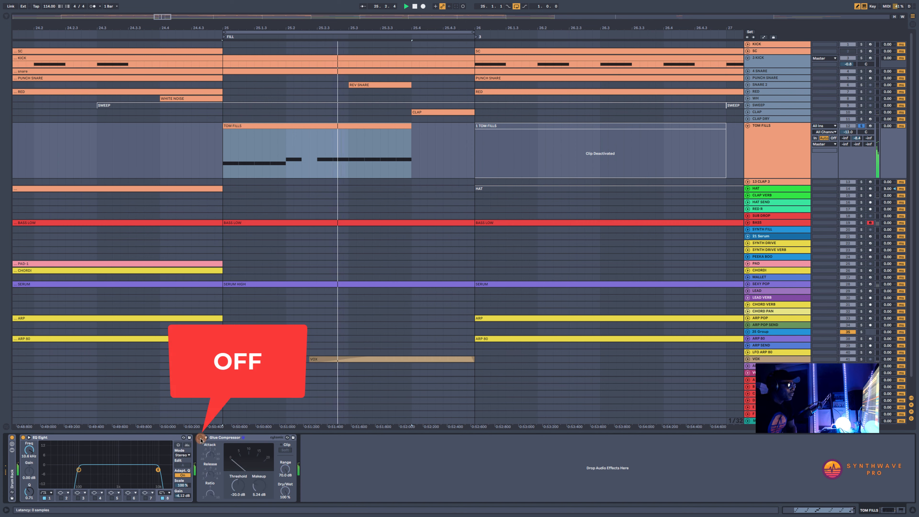
click(200, 438)
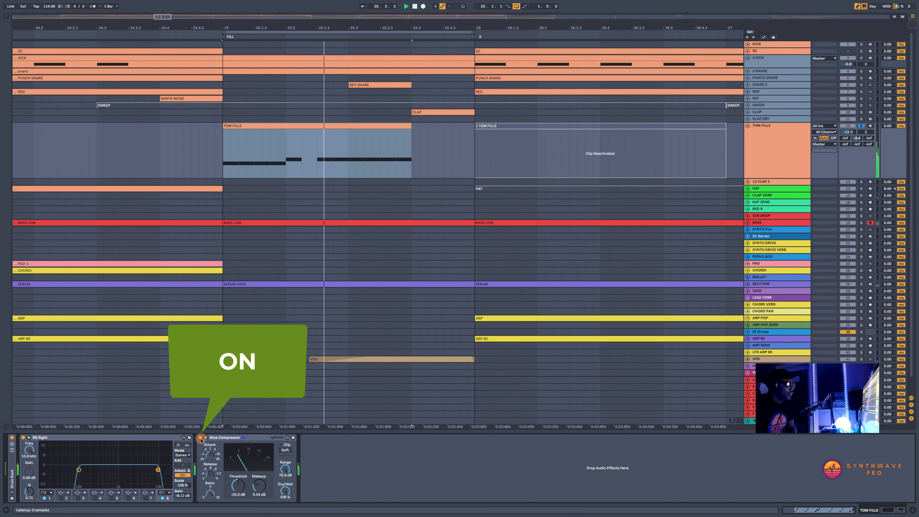
- Stop playback, split the section from 25.2.1 to 25.2.2 out of the TOM FILLS clip and color it green
click(287, 144)
key(space)
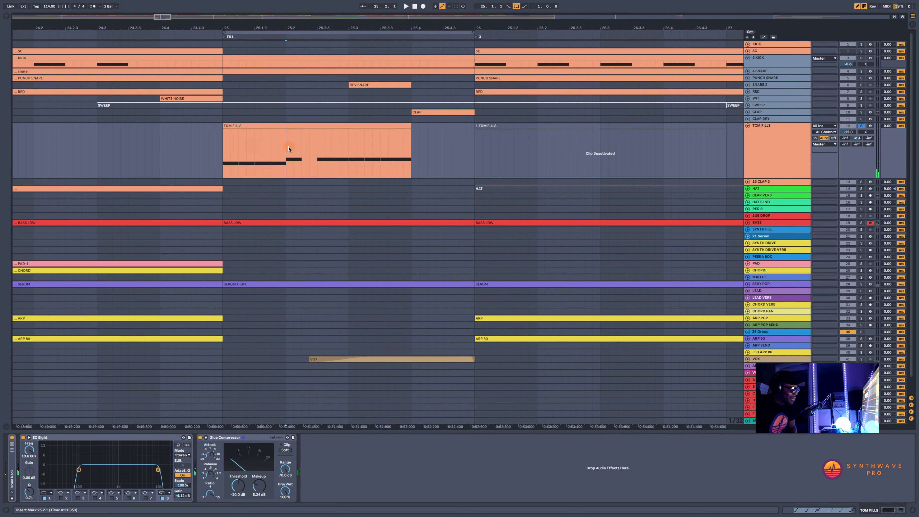
mouse_move(284, 148)
mouse_down()
mouse_move(297, 147)
mouse_move(285, 138)
mouse_move(299, 140)
mouse_up()
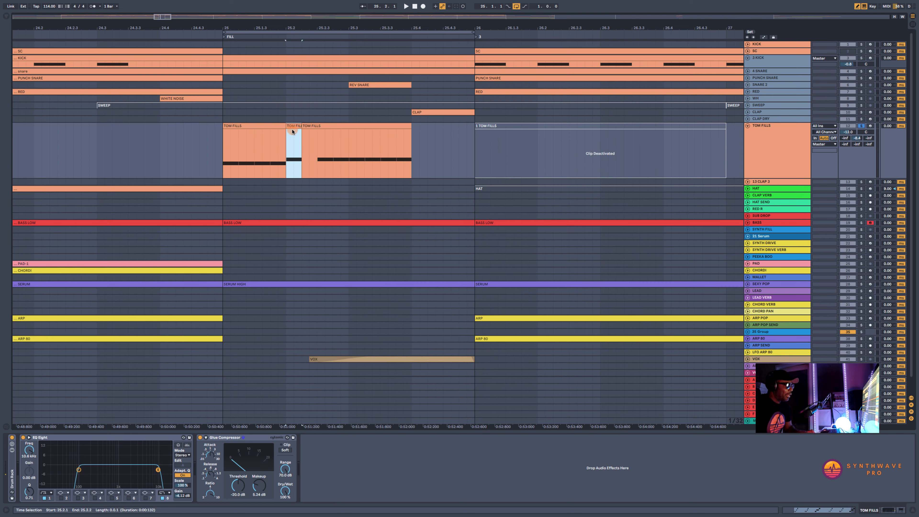
right_click(292, 127)
click(333, 241)
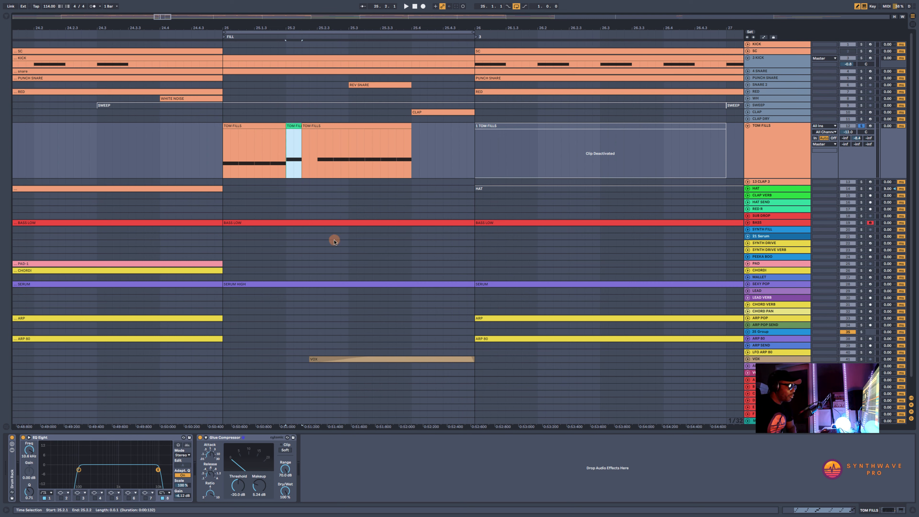
- Deactivate the TOM FILLS clip sections before and after the green single-hit clip
click(280, 127)
key(0)
click(327, 125)
key(0)
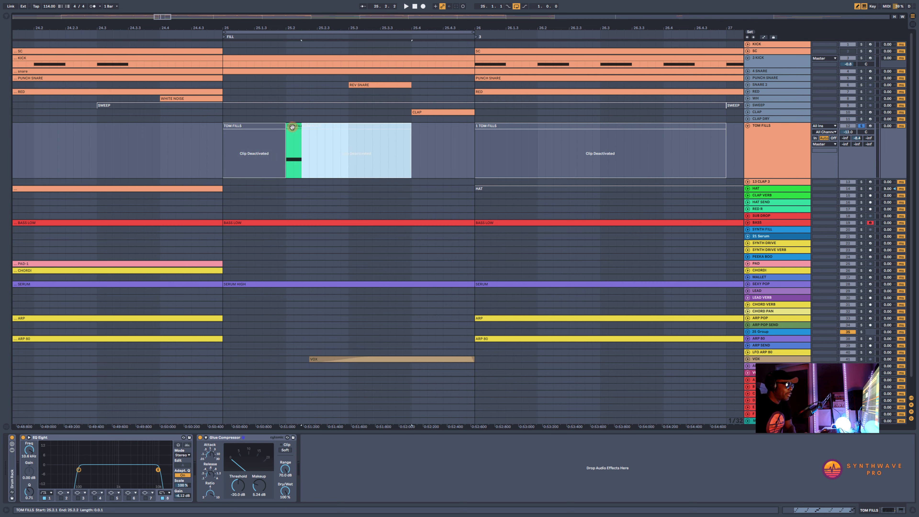
- Play the isolated green tom hit and compare it with the Glue Compressor off and on
click(292, 126)
key(space)
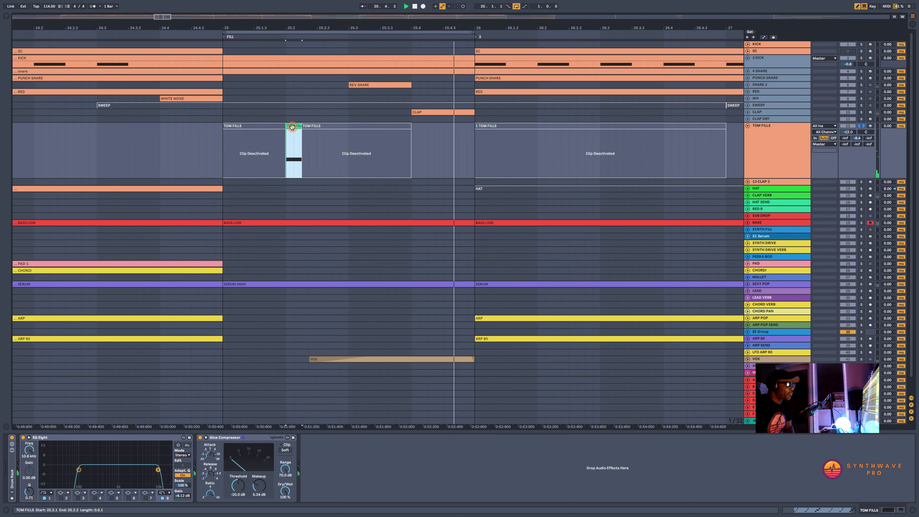
click(200, 438)
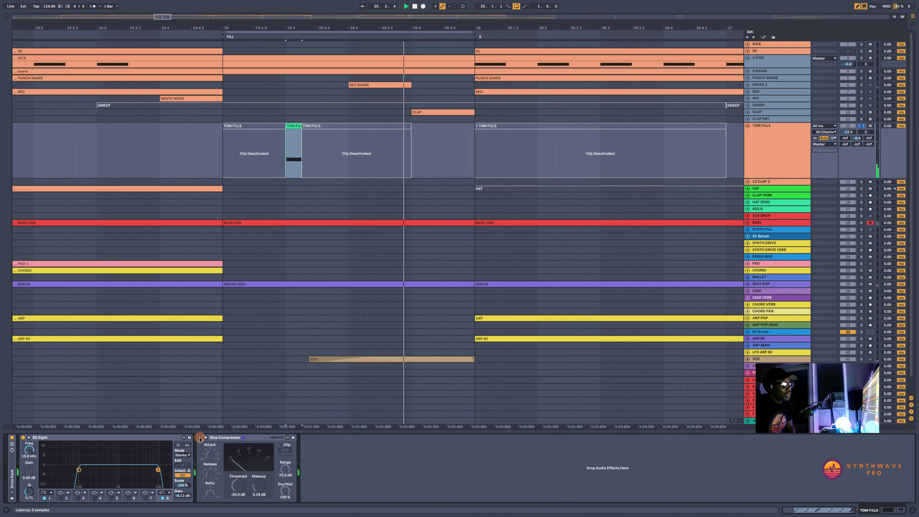
click(200, 438)
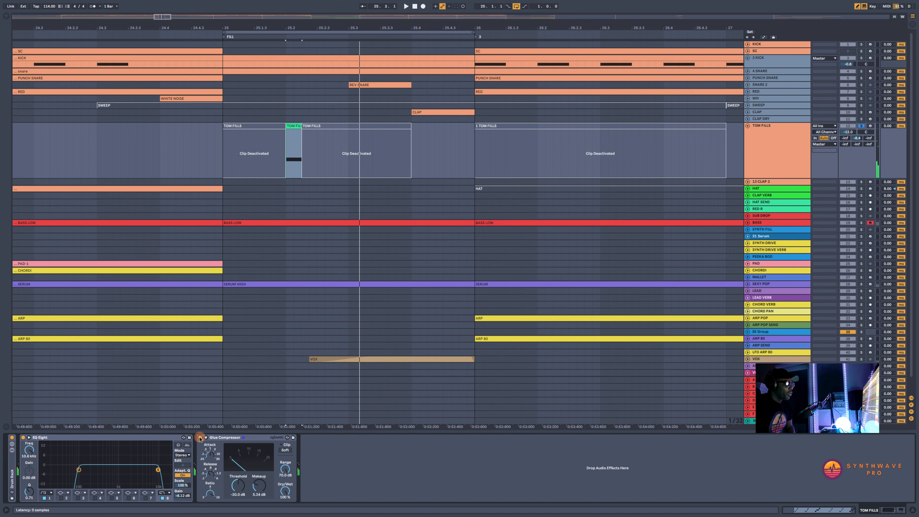
click(291, 127)
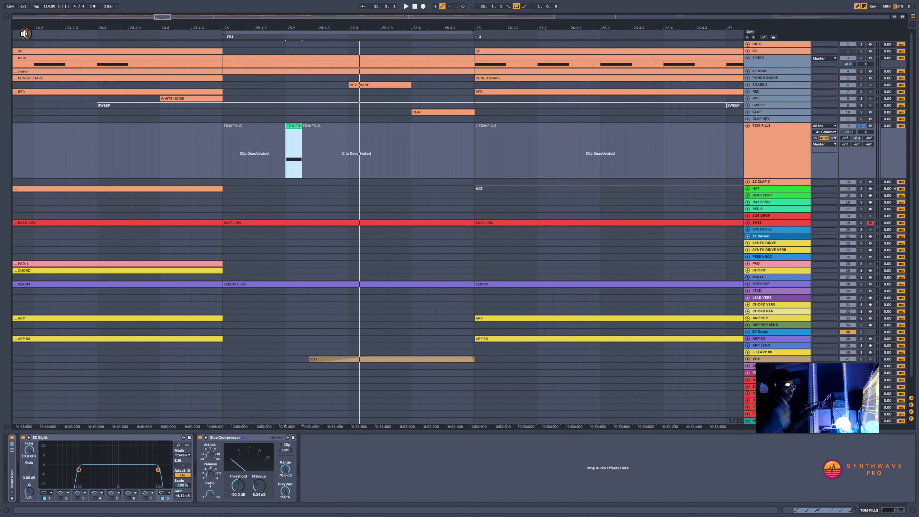
- Add a Saturator after the Glue Compressor on the TOM FILLS track and hide the browser
click(3, 18)
click(25, 53)
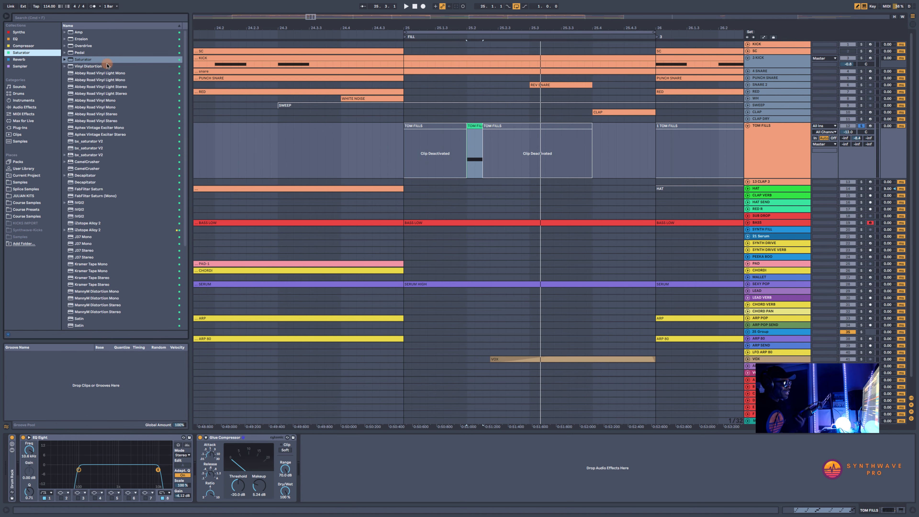
drag(79, 61, 330, 487)
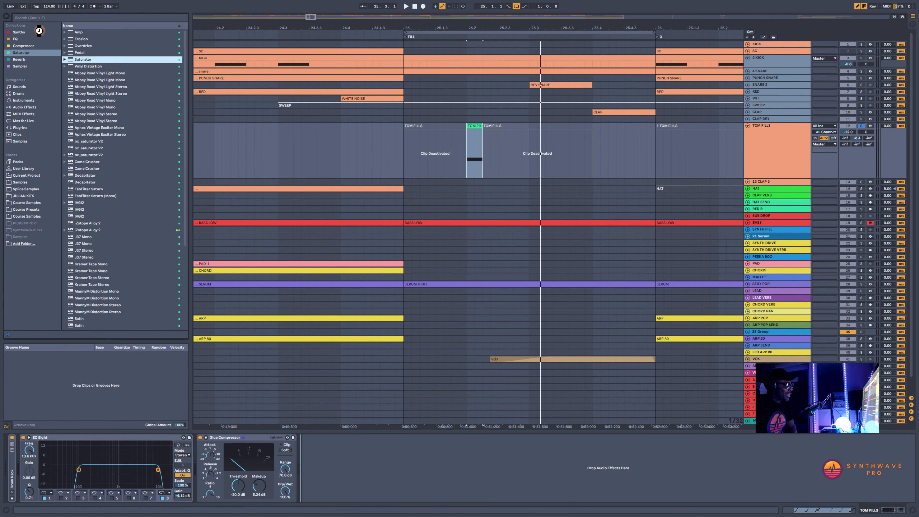
click(7, 16)
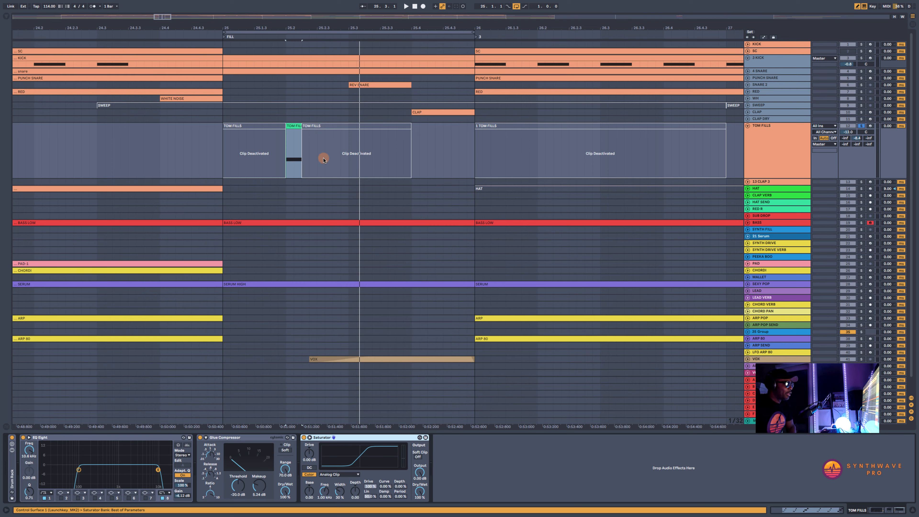
- Switch the Saturator's curve to Soft Sine
click(310, 468)
click(347, 475)
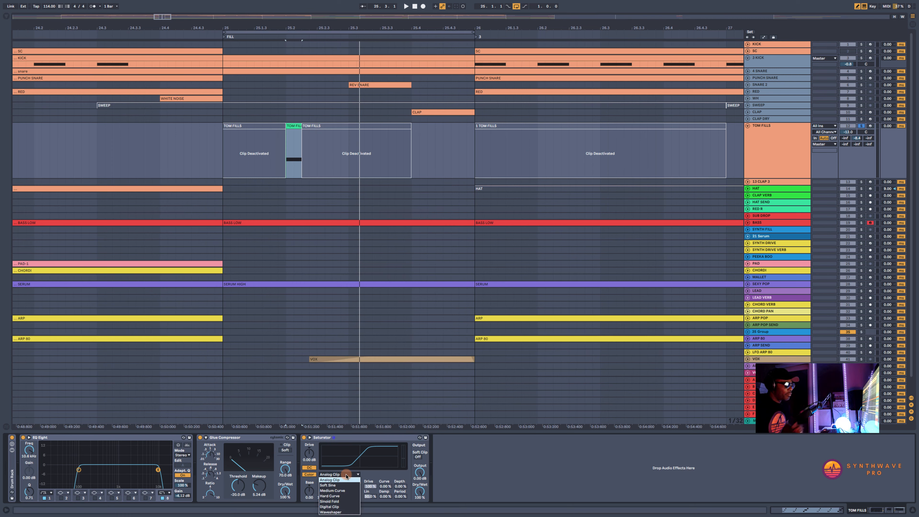
click(339, 485)
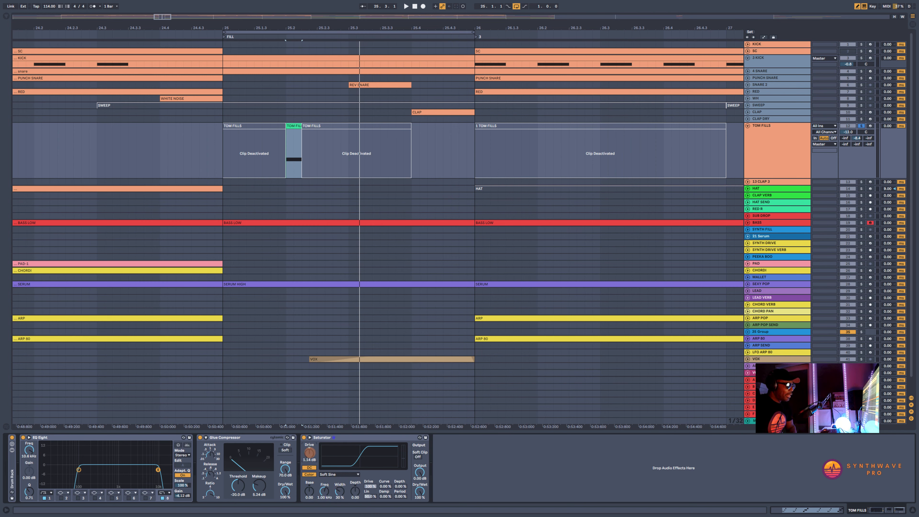
- Set the Saturator's drive to 4.00 dB and its output to -4.00 dB while the isolated tom hit plays
click(296, 126)
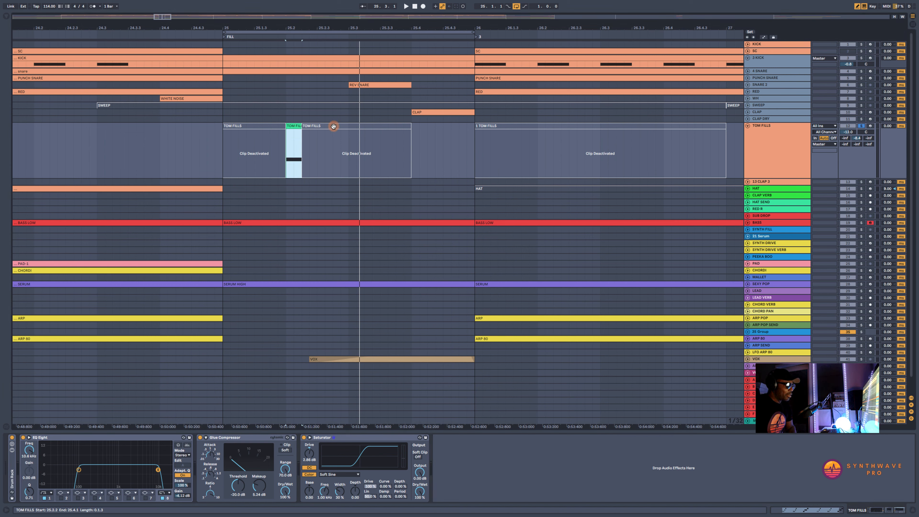
key(space)
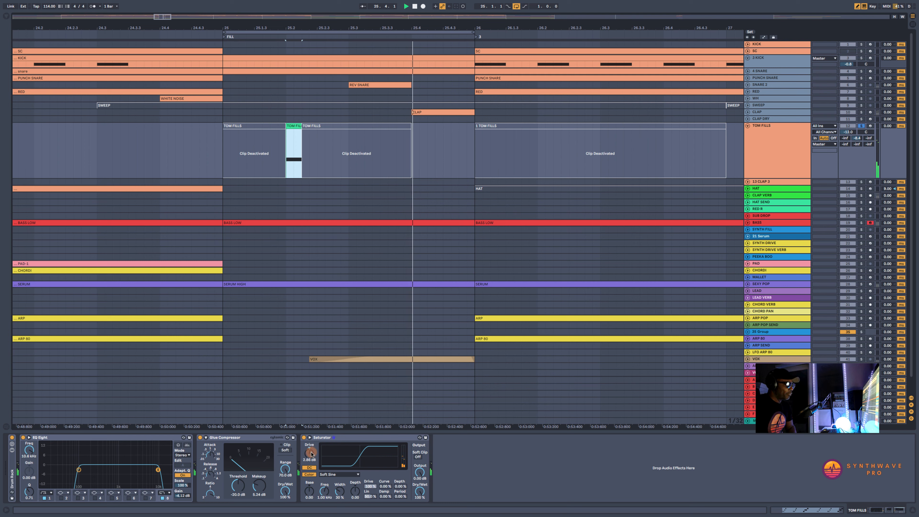
drag(313, 455, 313, 449)
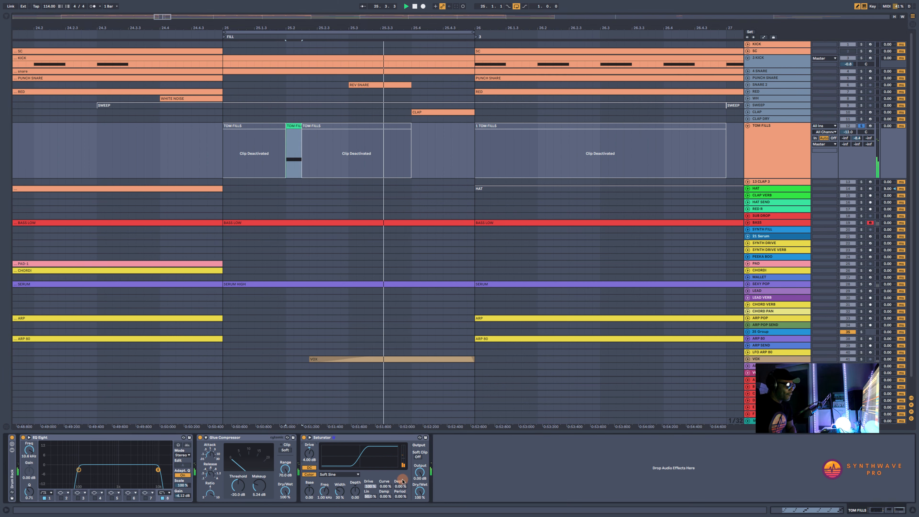
drag(416, 472, 415, 482)
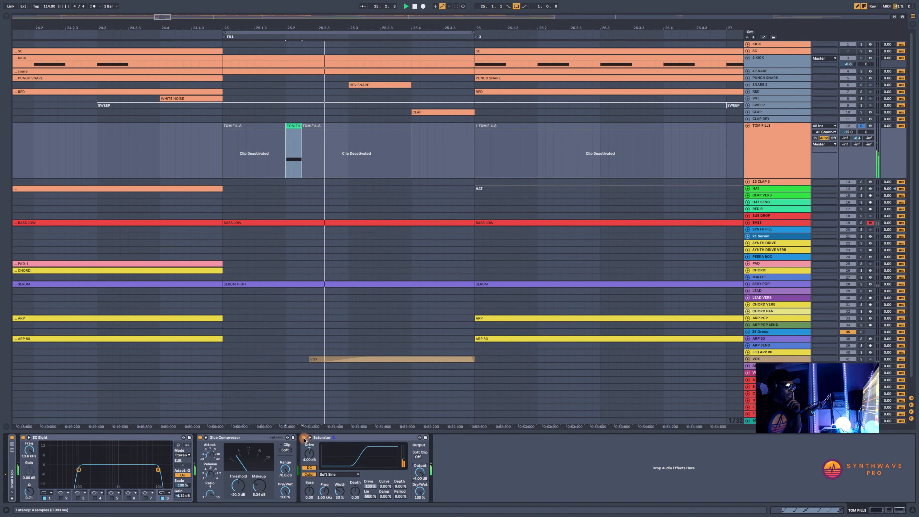
- Compare the isolated tom hit with the Saturator off and on, and set the Saturator's Base to 5.14
click(303, 437)
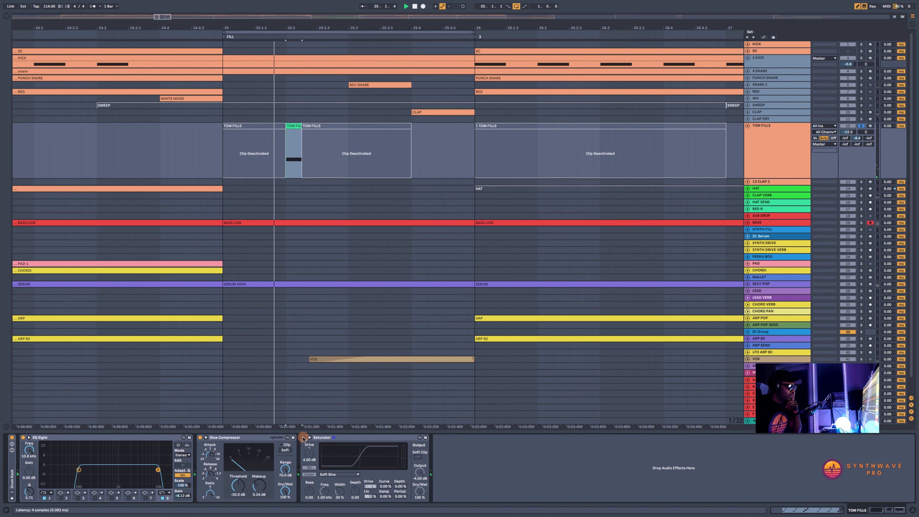
click(304, 437)
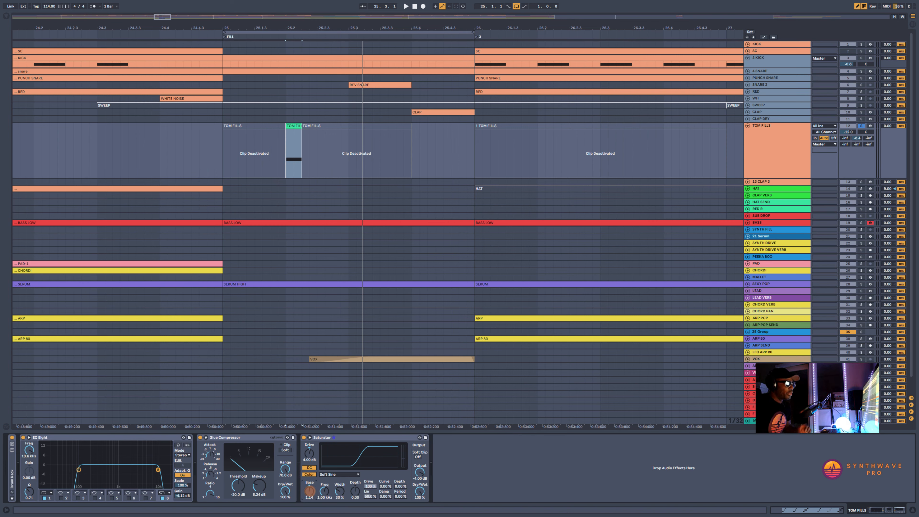
key(space)
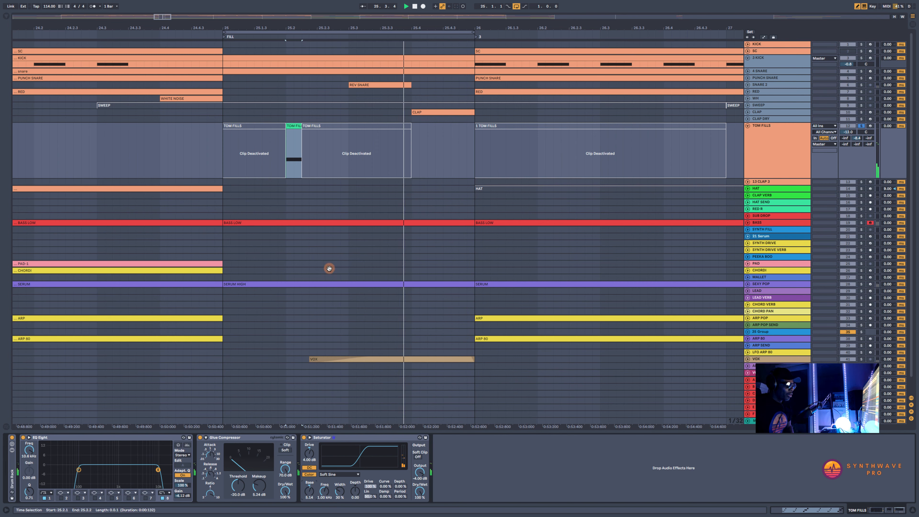
- Reactivate the two deactivated TOM FILLS clips around the green tom hit in bar 25 and play the fill from its start
click(265, 126)
key(space)
key(0)
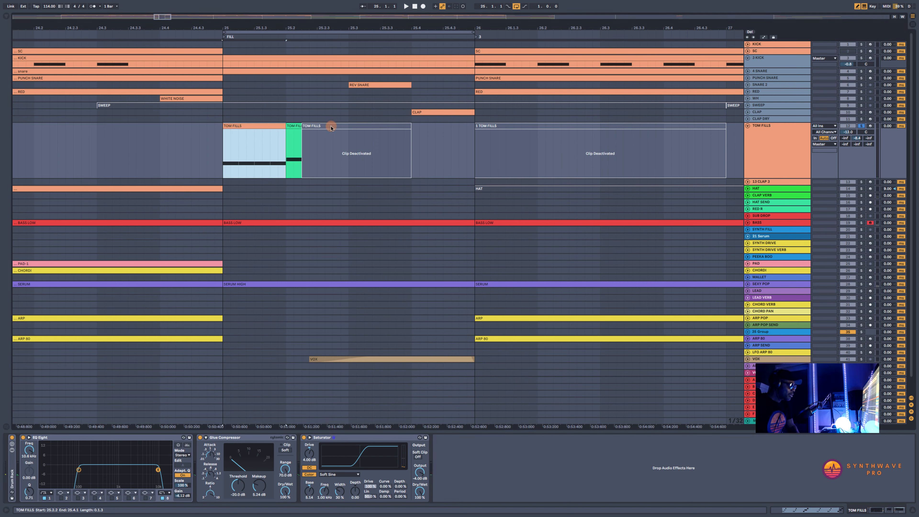
click(344, 125)
key(0)
click(273, 125)
key(space)
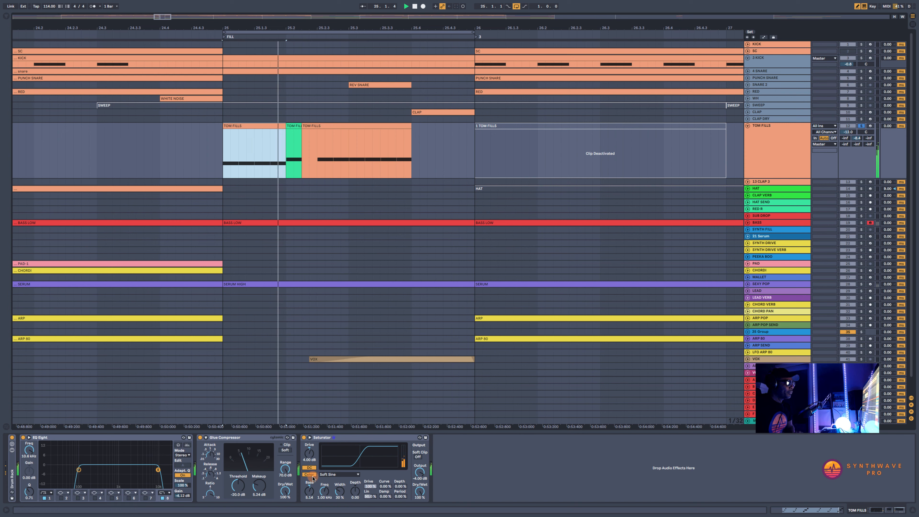
- Compare the whole tom fill with the Saturator off and on during playback
click(304, 438)
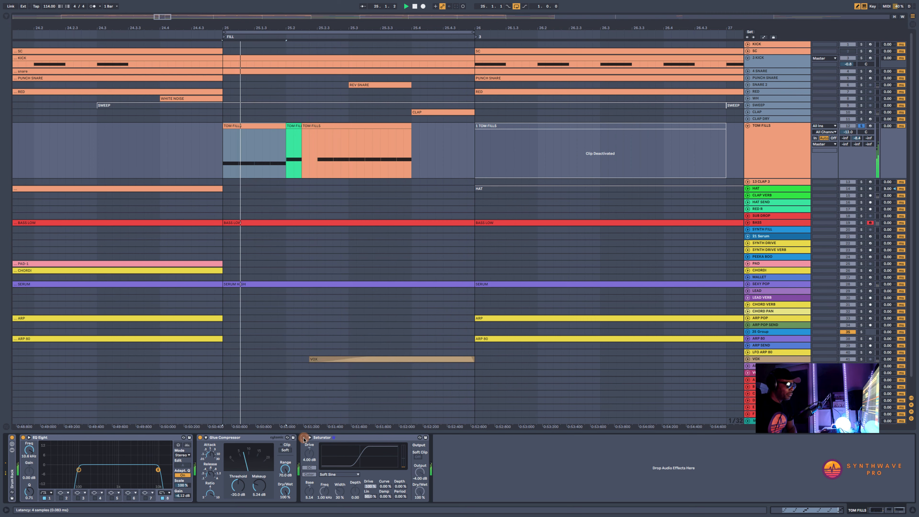
click(303, 438)
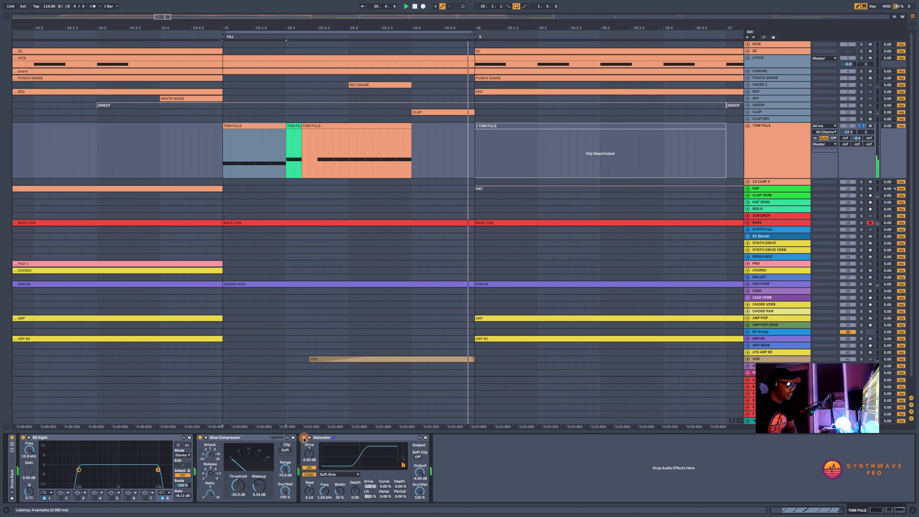
click(304, 438)
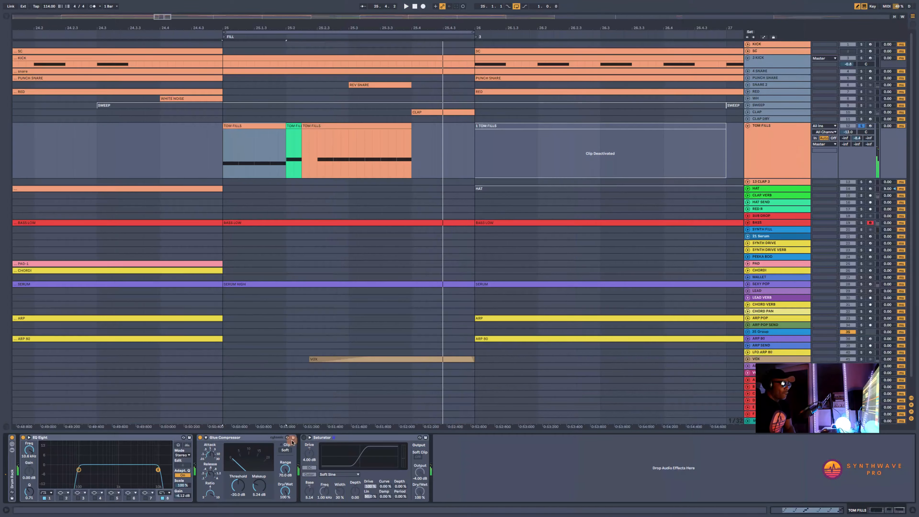
- Group the EQ Eight, Glue Compressor and Saturator into an Audio Effect Rack and switch the Saturator on
click(140, 440)
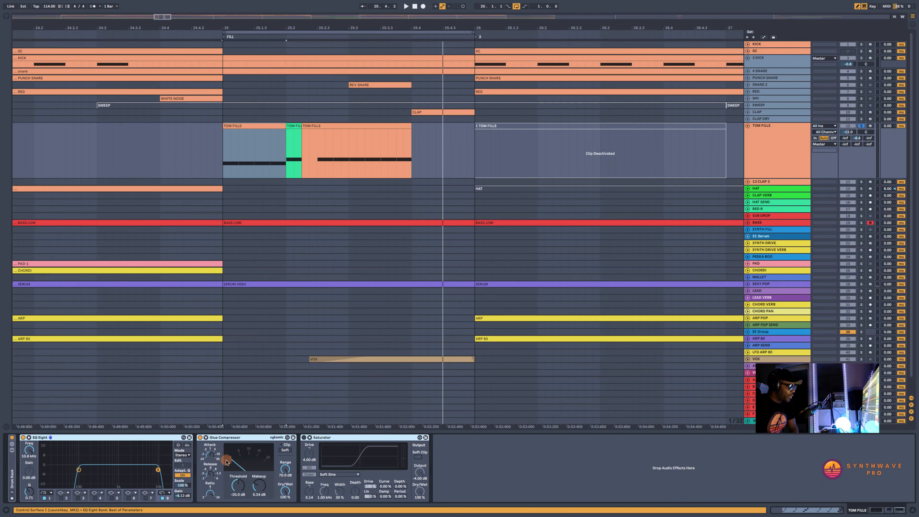
key(ctrl+g)
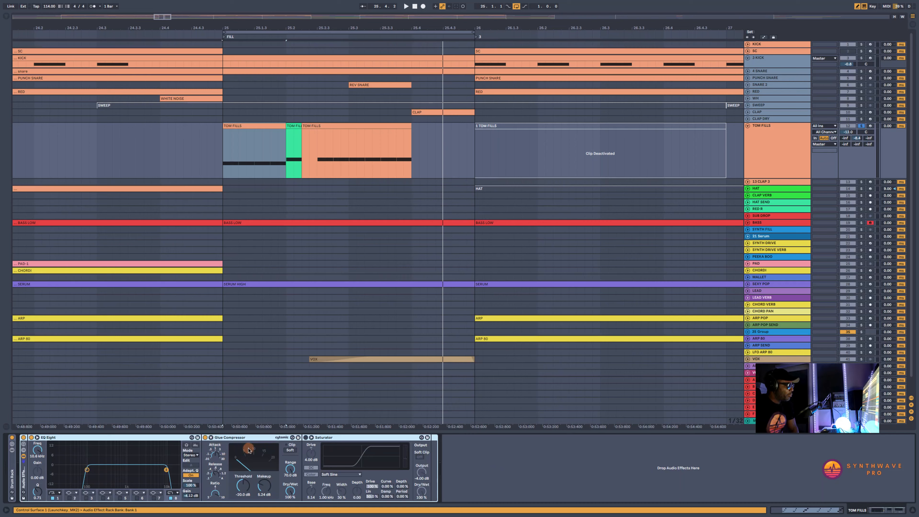
click(305, 437)
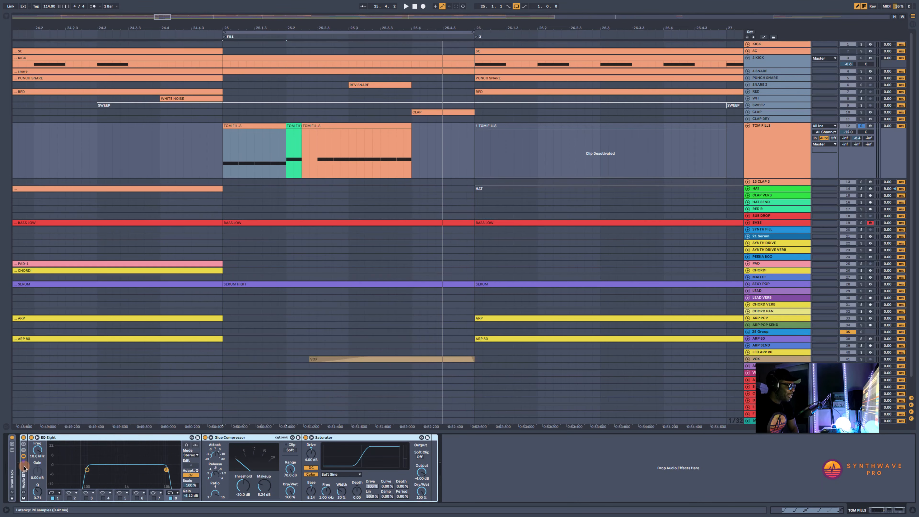
- Select bars 23 to 26 on TOM FILLS and solo all tracks from 3 KICK through TOM FILLS instead of TOM FILLS alone
drag(426, 23, 455, 27)
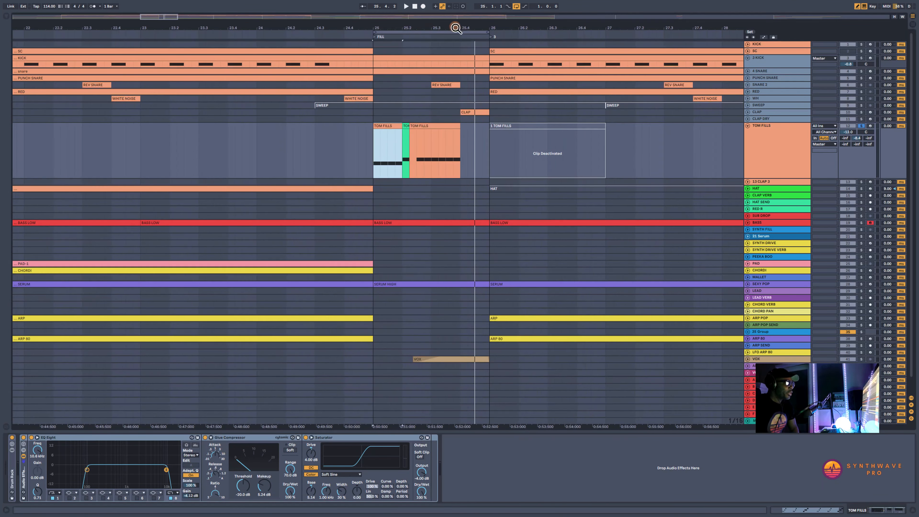
drag(374, 32, 141, 52)
click(143, 141)
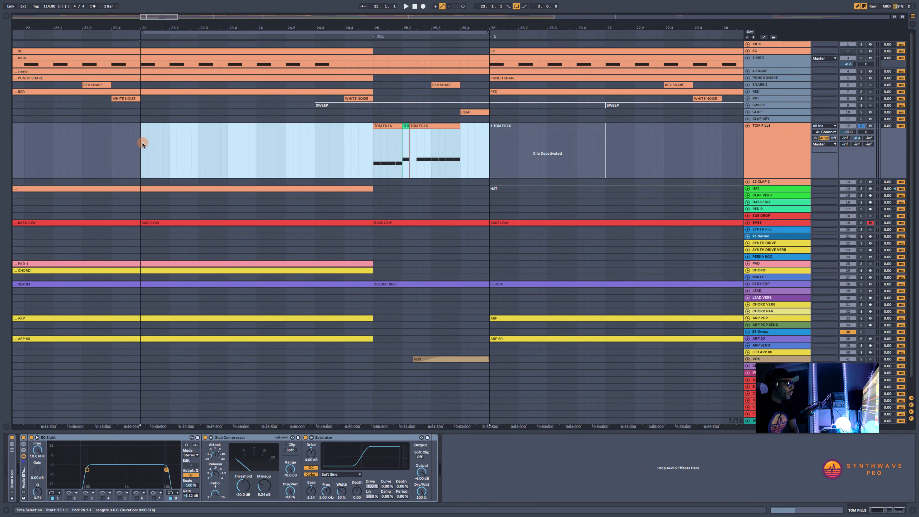
click(861, 126)
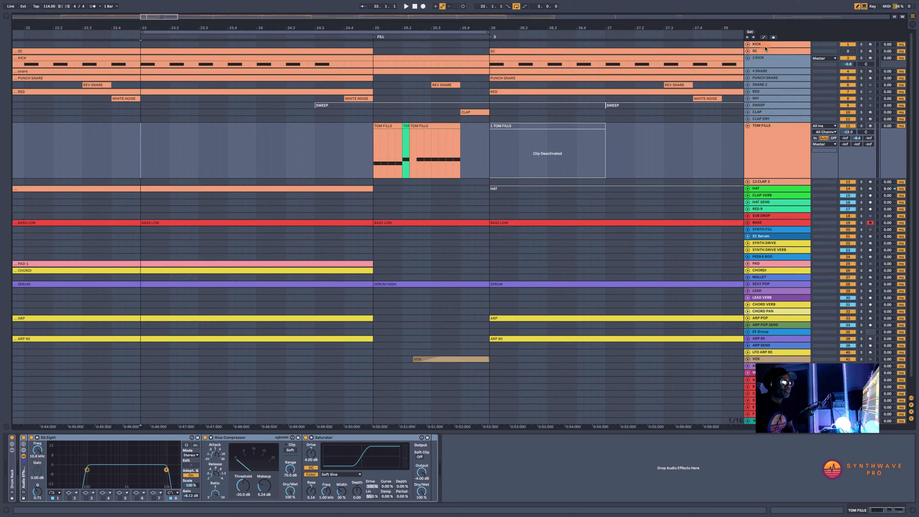
click(771, 64)
shift+click(830, 175)
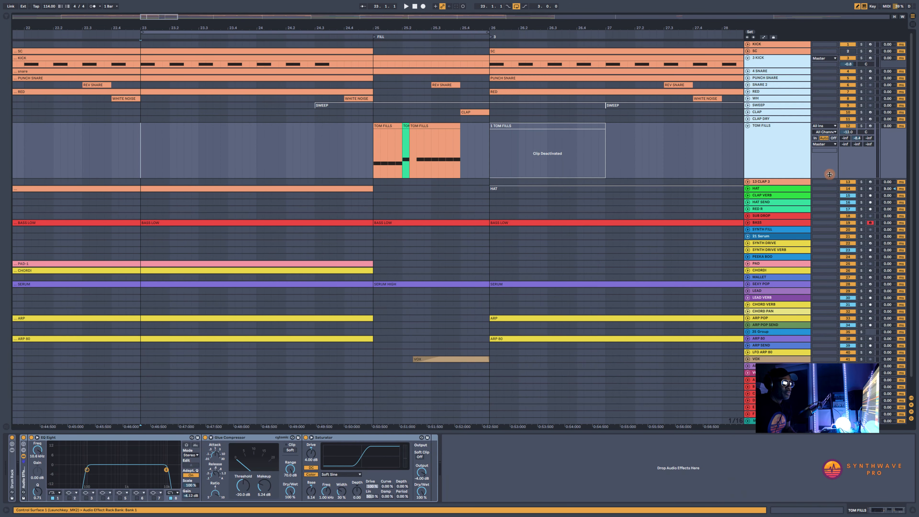
click(862, 126)
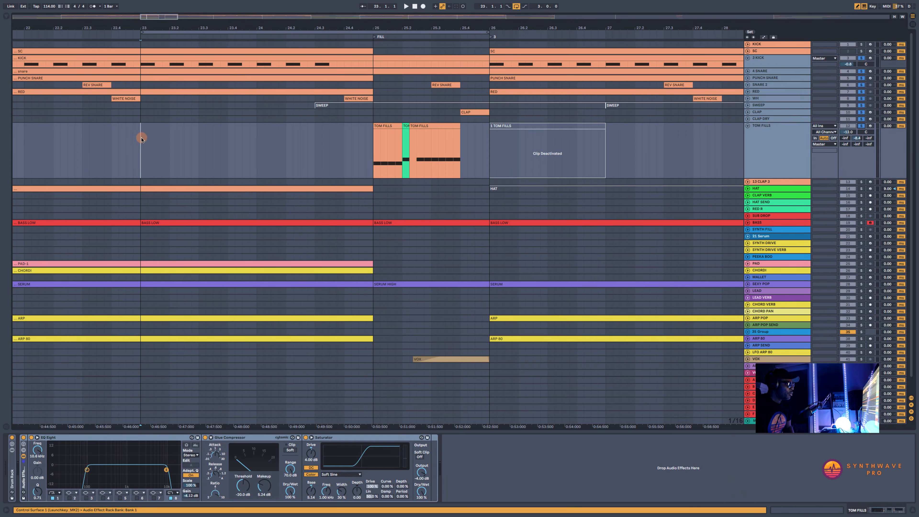
- Play the soloed drums from bar 23 and compare the tom fill with the effect rack off and on
click(141, 128)
click(23, 437)
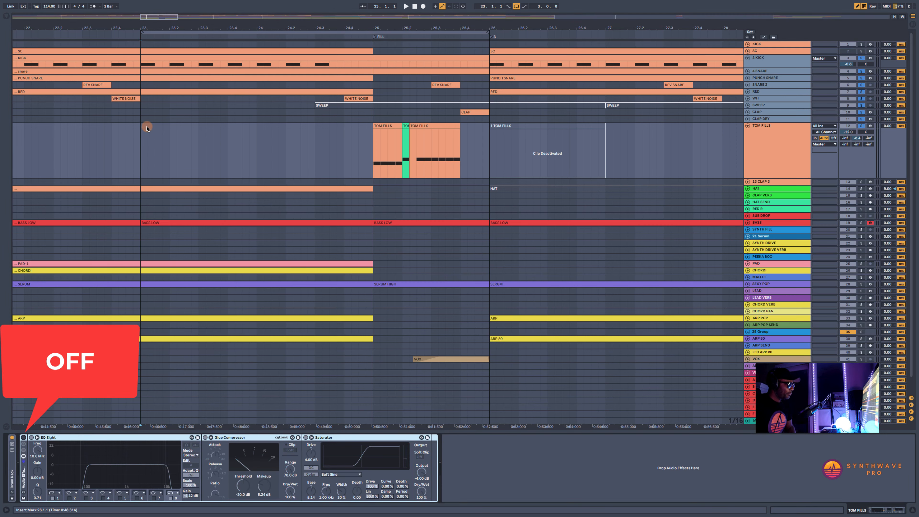
click(142, 134)
key(space)
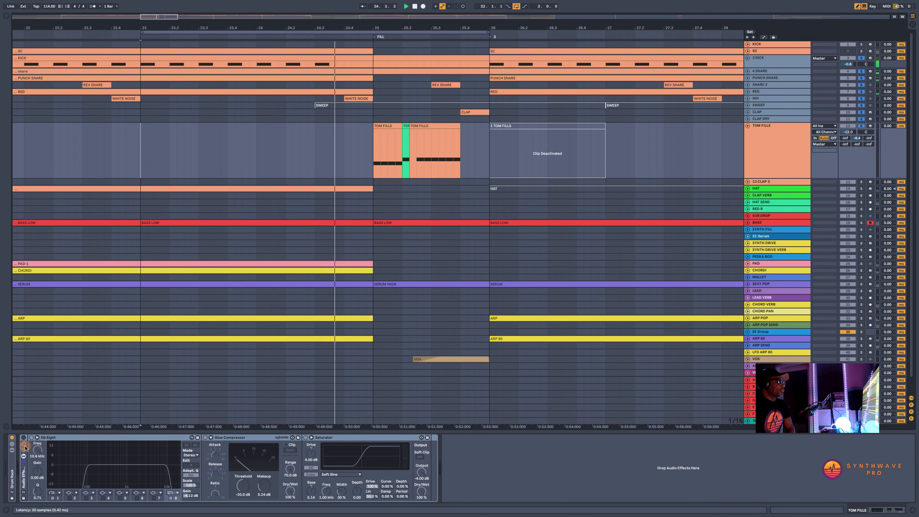
click(23, 438)
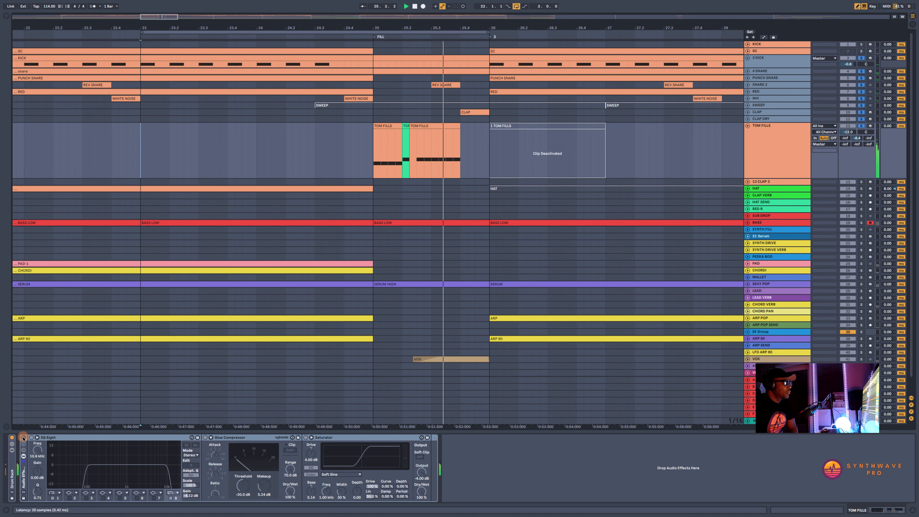
click(23, 438)
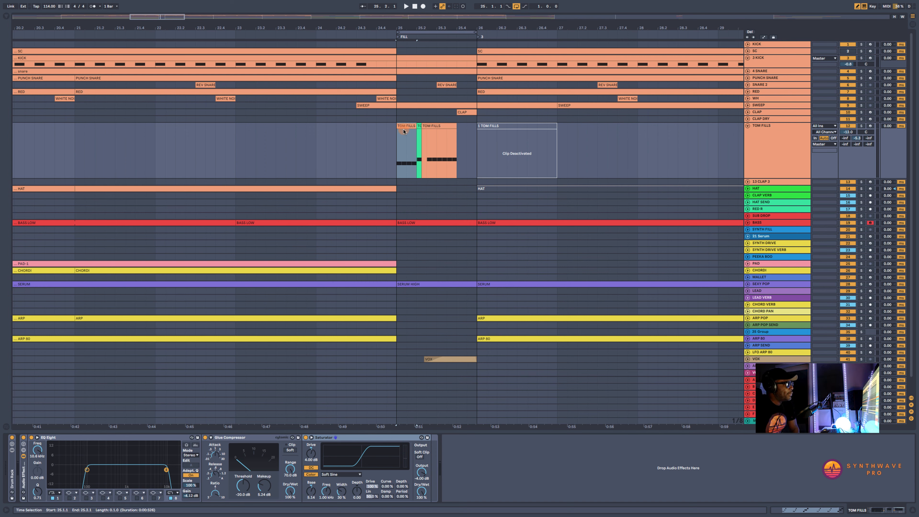
- Add a Delay after the Saturator in the TOM FILLS effect rack and hide the browser
click(7, 18)
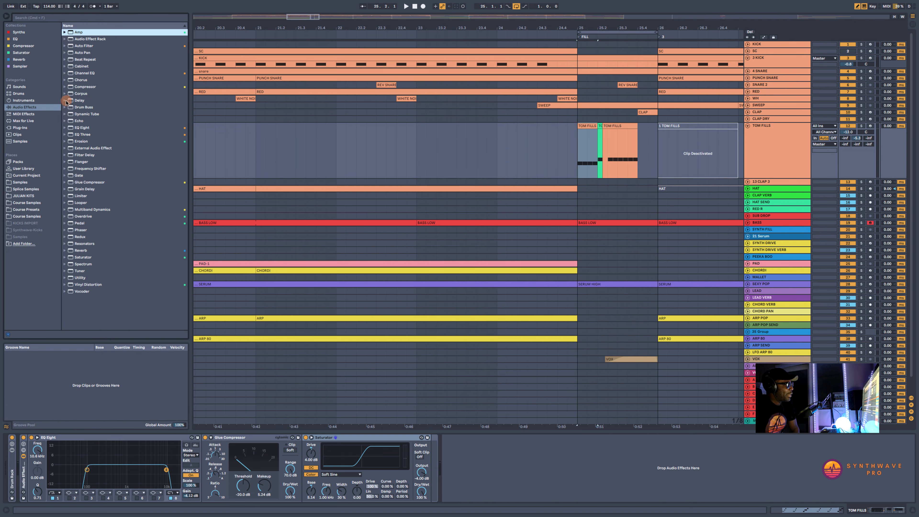
drag(78, 98, 248, 270)
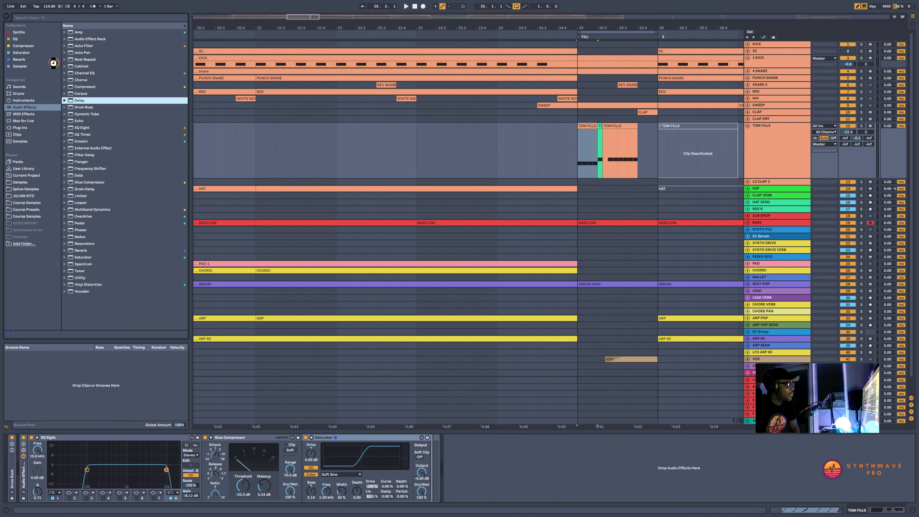
click(6, 18)
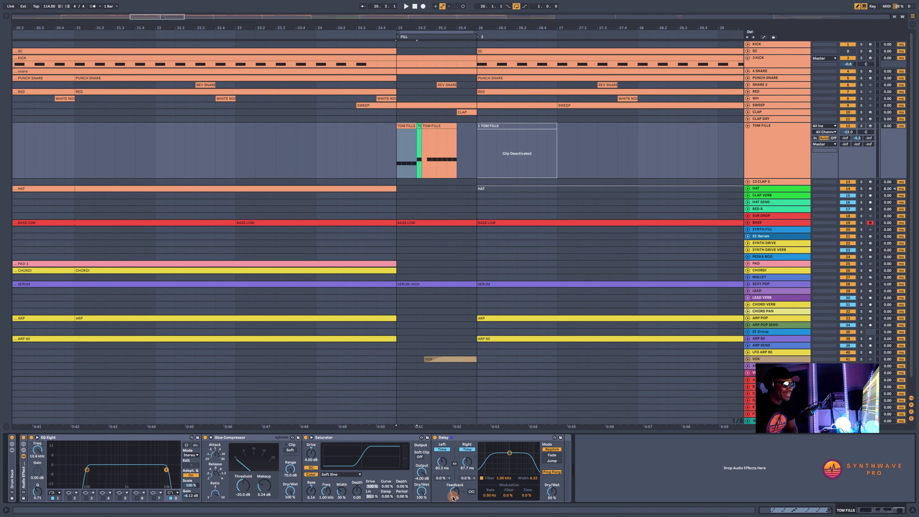
- Solo the TOM FILLS track and play the fill from bar 25 with the Delay
click(861, 126)
click(426, 120)
click(401, 125)
key(space)
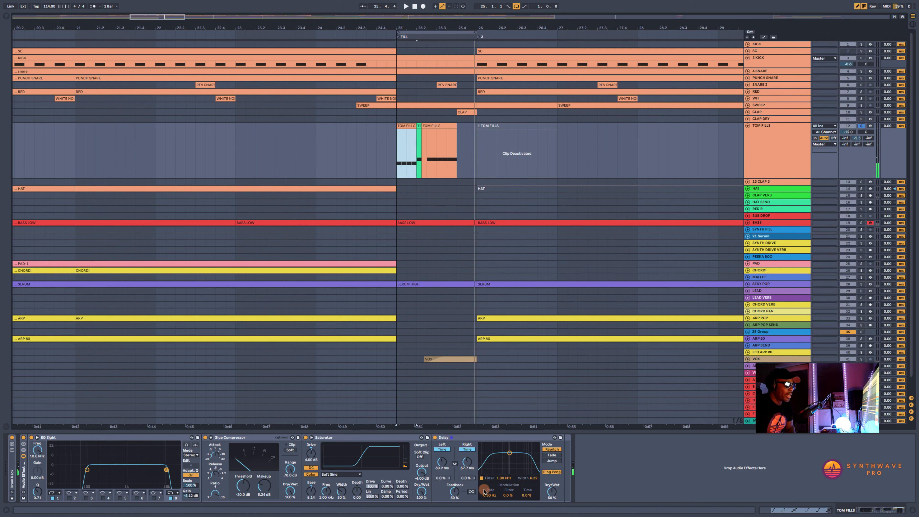
- Lower the Delay's feedback and set its dry/wet to 25% while the tom fill plays
drag(455, 492, 454, 494)
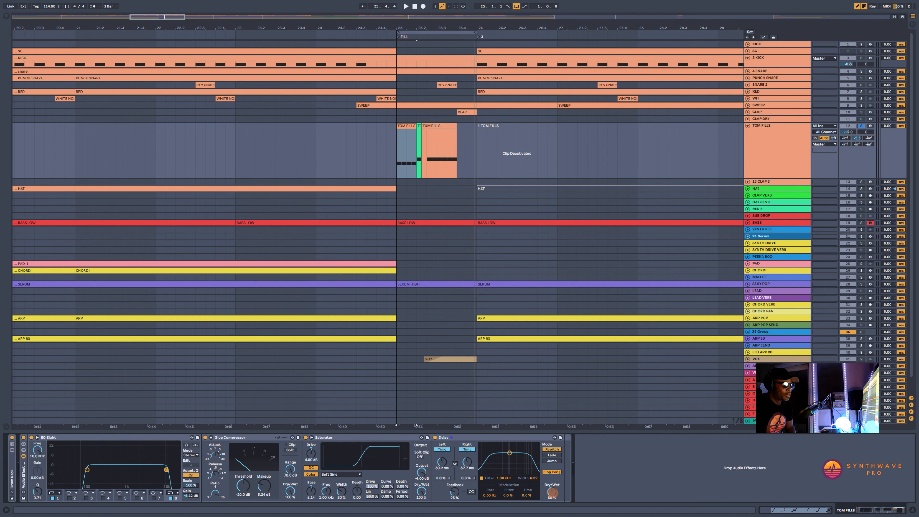
key(space)
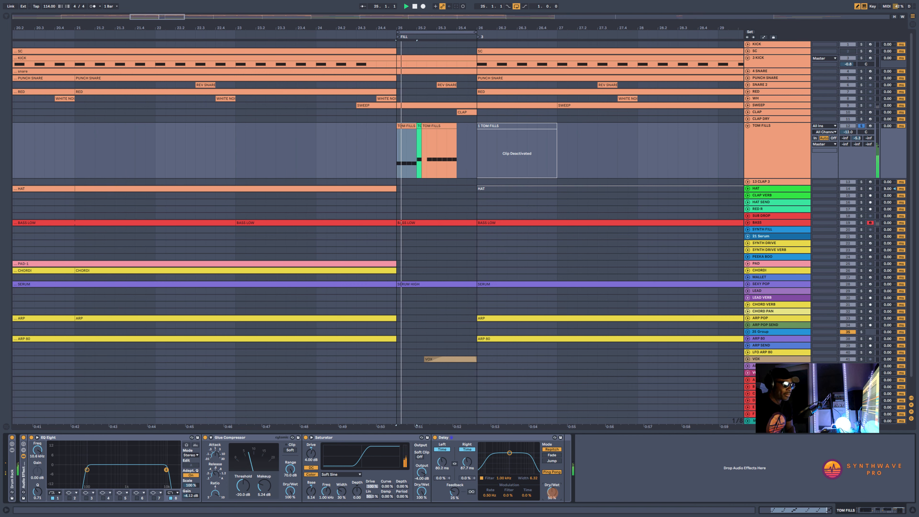
drag(552, 492, 553, 499)
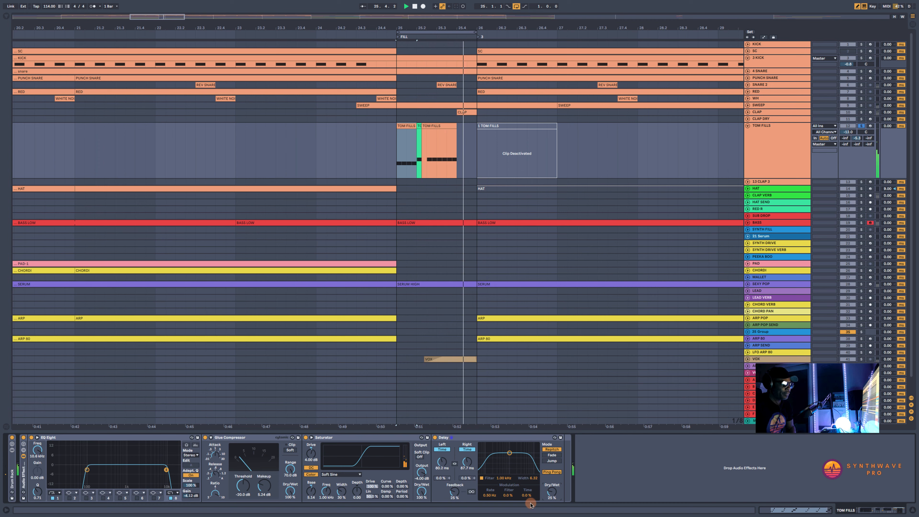
- Set the TOM FILLS track volume to -8.7 dB and compare the full mix from bar 23 with the effect rack off and on
drag(853, 136, 850, 132)
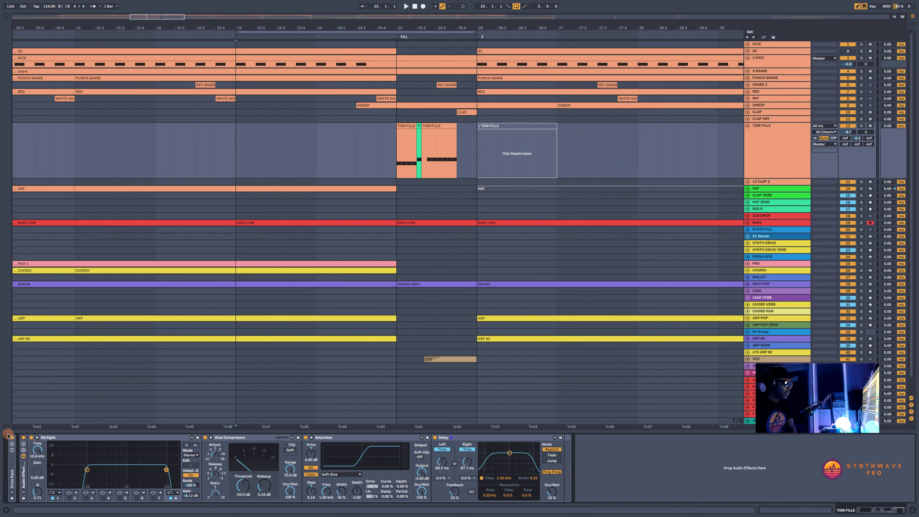
click(23, 438)
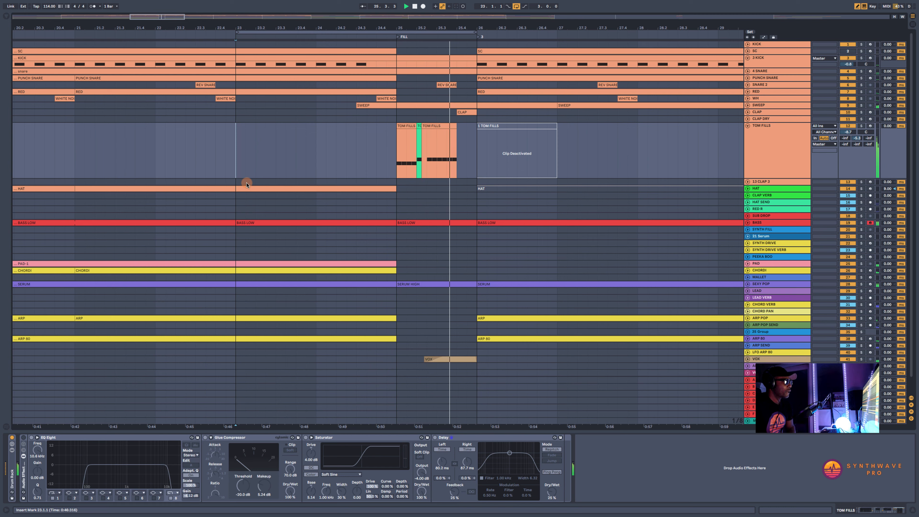
click(23, 438)
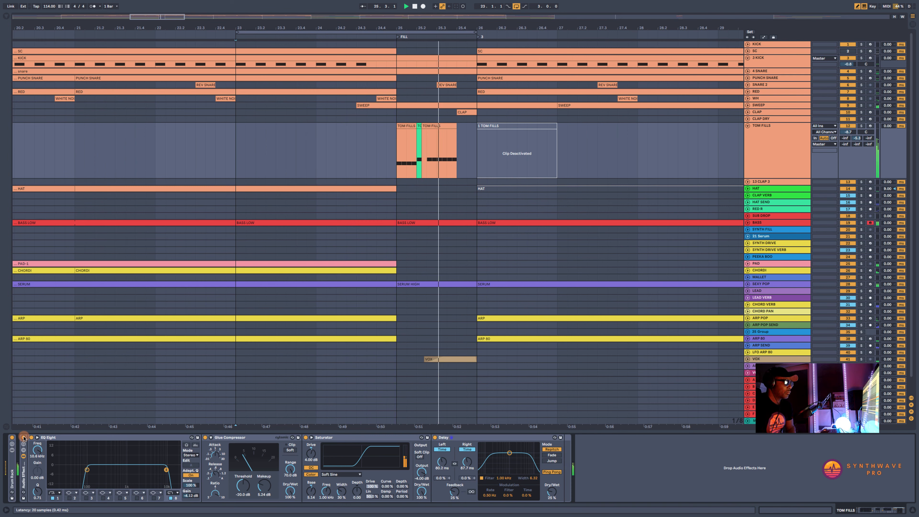
- Set the TOM FILLS track volume to -10.0 dB and fine-tune the Delay's dry/wet while the full mix plays
click(252, 377)
drag(854, 133, 853, 134)
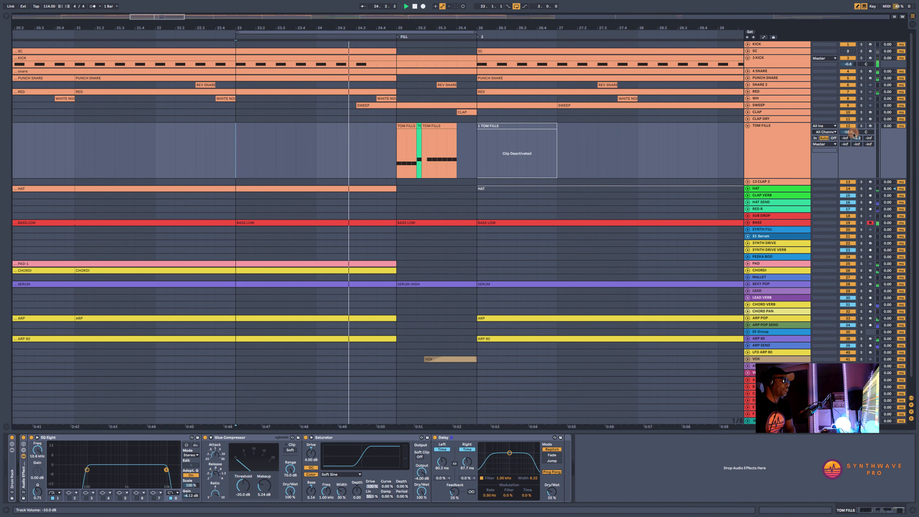
drag(552, 492, 552, 492)
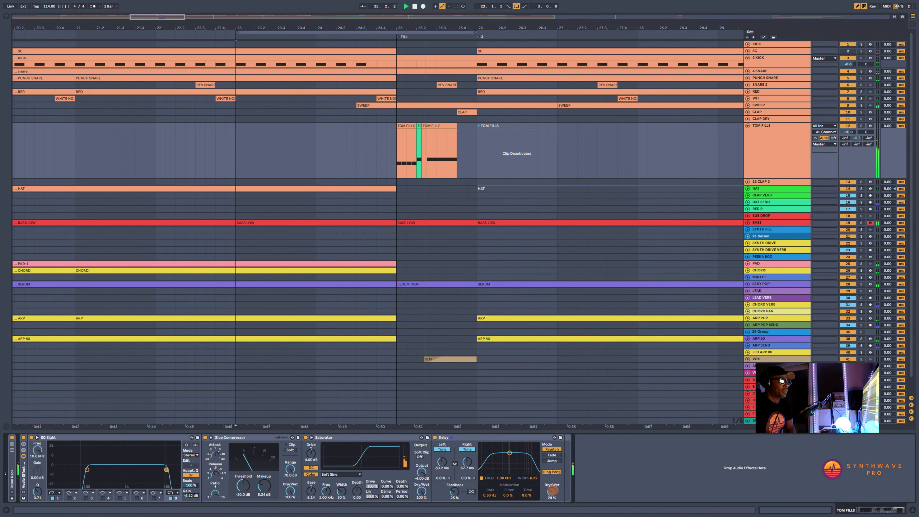